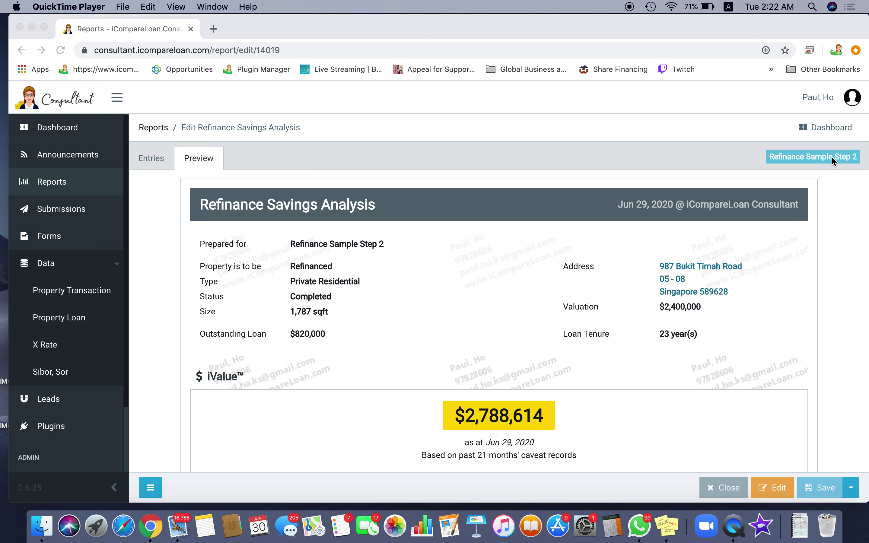
Rename the report to 'Refinance Sample Step 3' by changing its trailing 2 to 3.
click(851, 160)
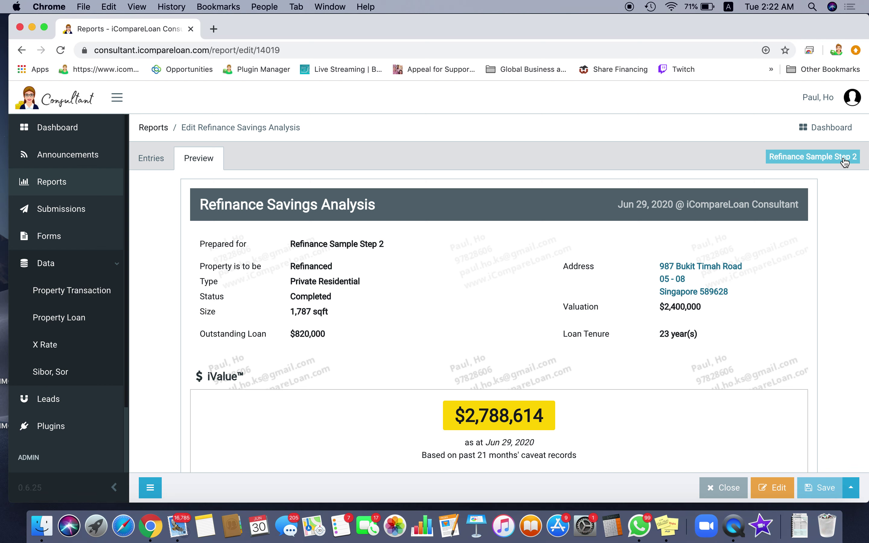
click(845, 161)
double_click(459, 290)
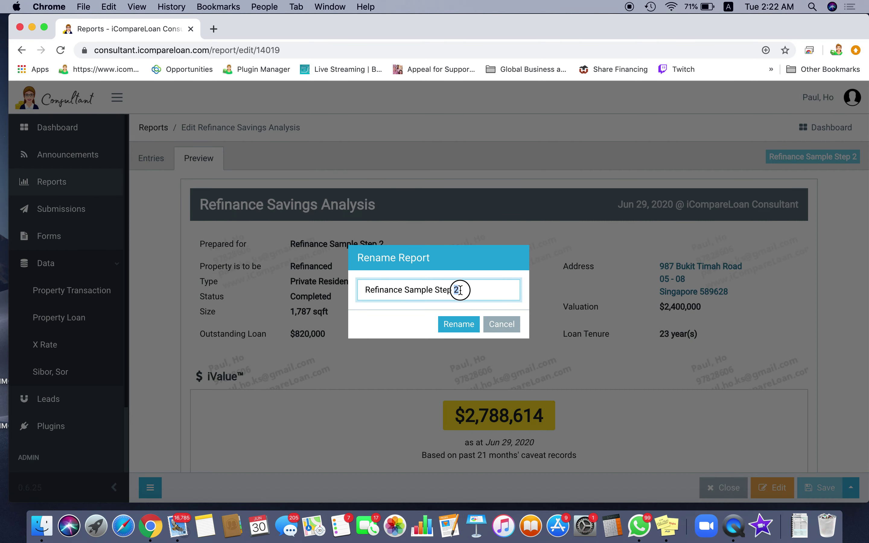
text(3)
click(466, 328)
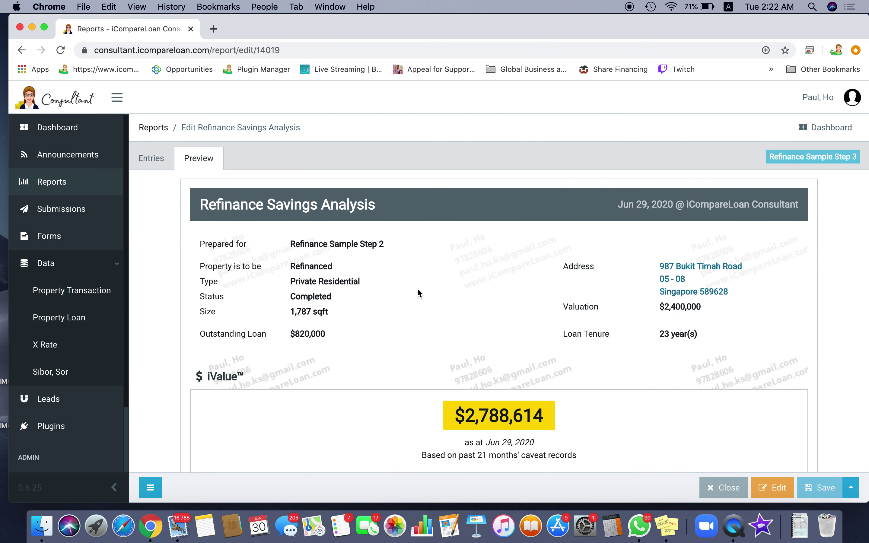
Switch the renamed report to its editable entry form.
scroll(534, 317, down, 2)
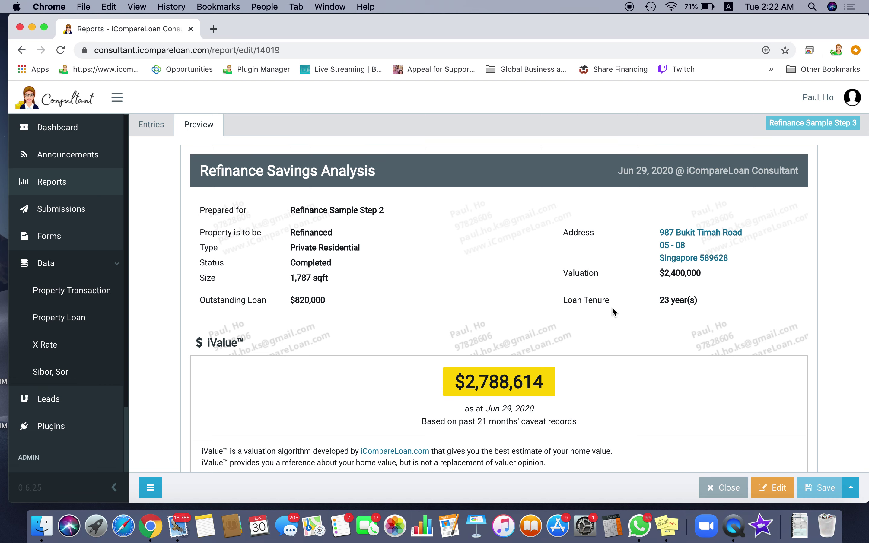
scroll(612, 306, down, 4)
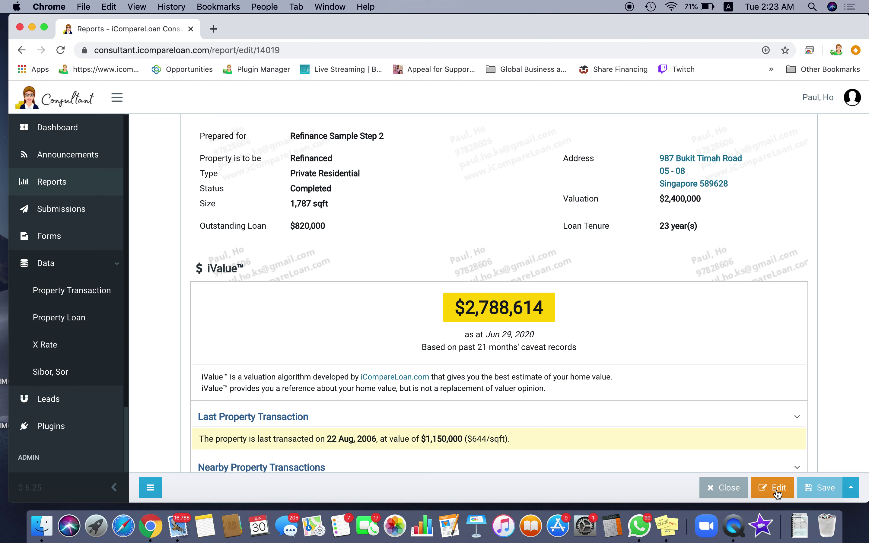
click(776, 493)
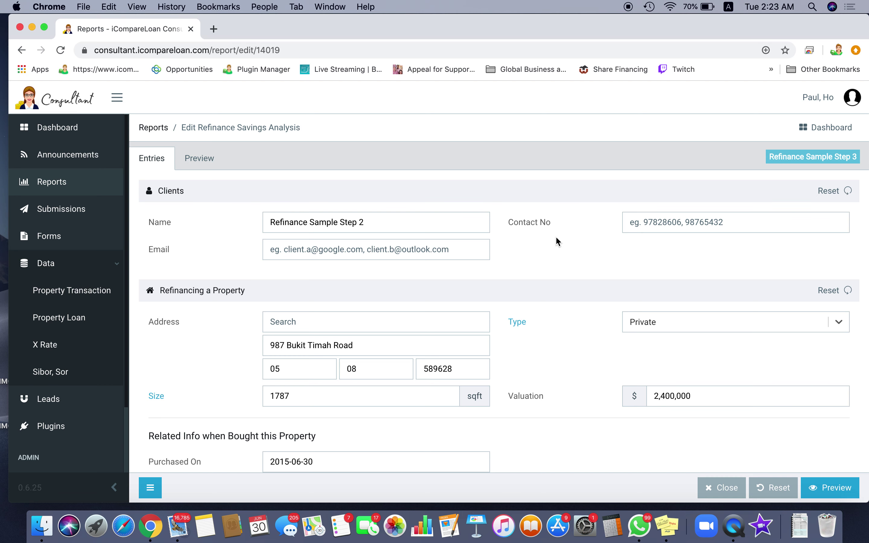
Change the client name's trailing 2 to 3, making it 'Refinance Sample Step 3'.
scroll(556, 239, down, 2)
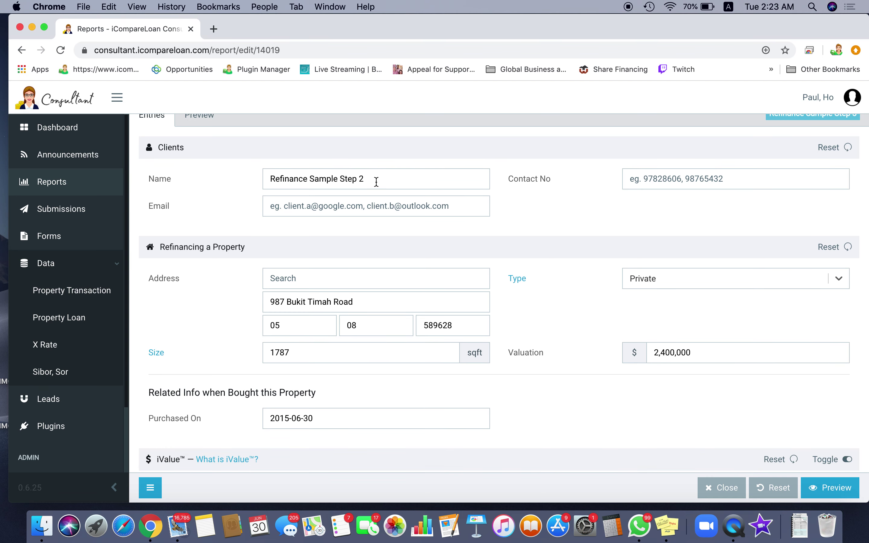
drag(359, 179, 368, 180)
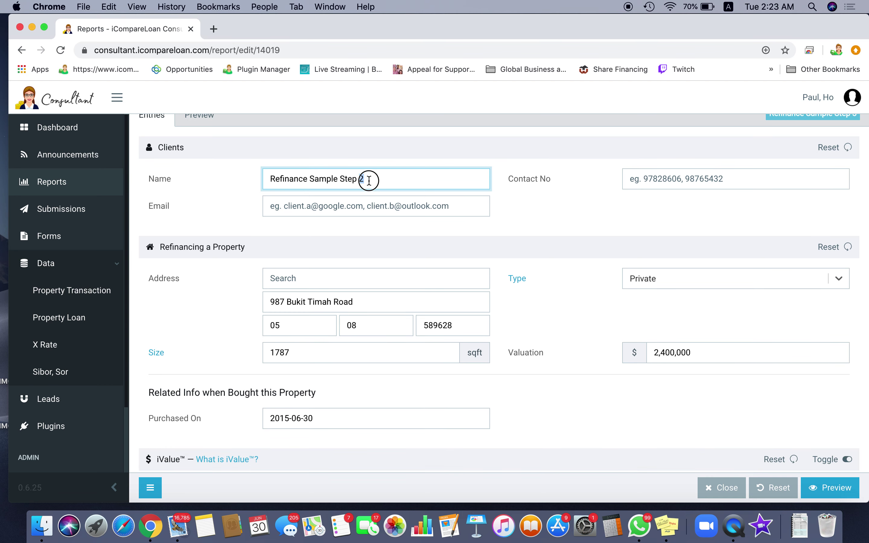
text(3)
click(564, 256)
Set the property's Purchased On date to 2006-08-22.
scroll(562, 260, down, 4)
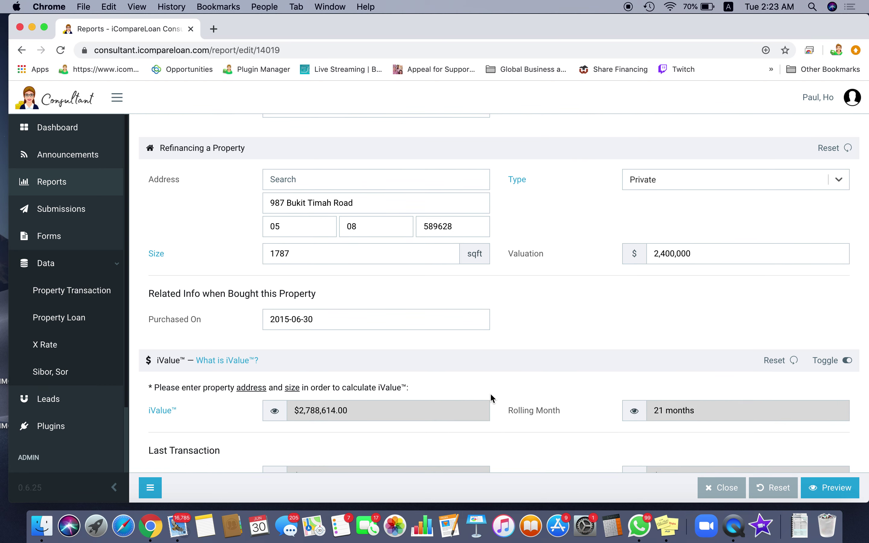
scroll(559, 372, down, 2)
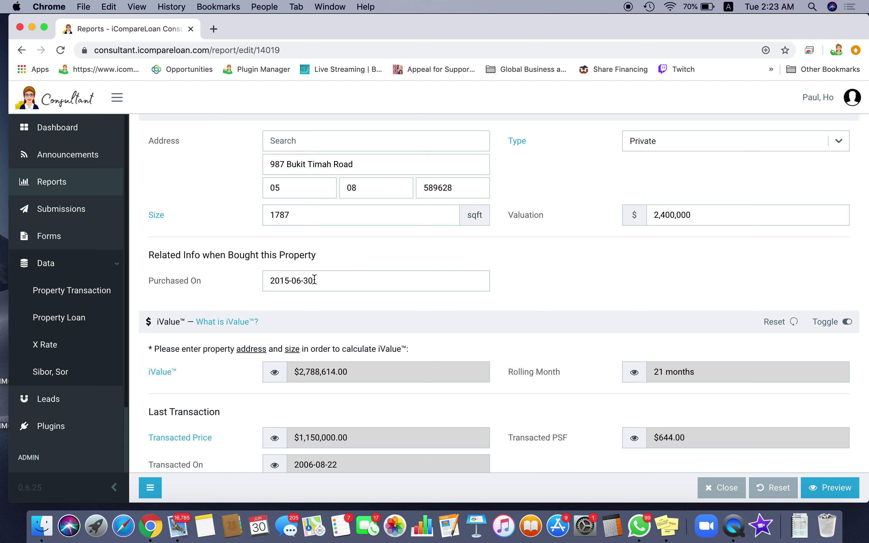
click(327, 280)
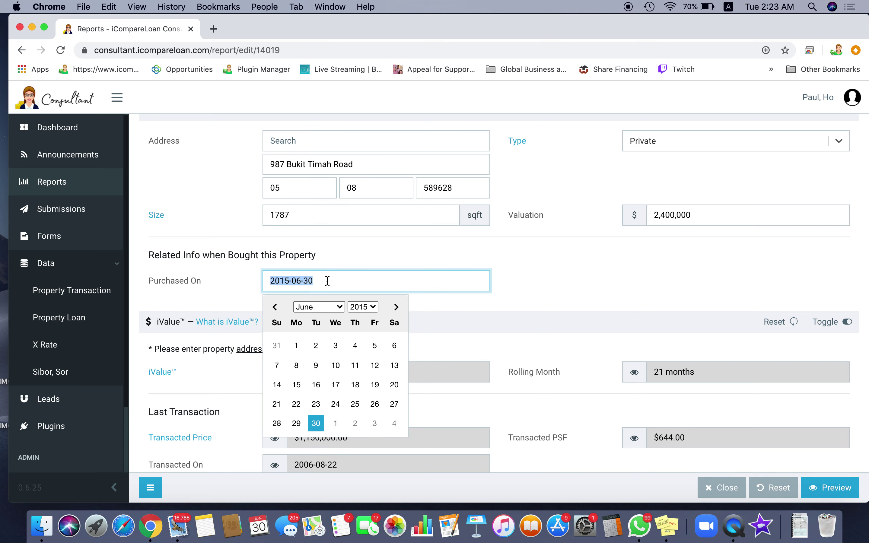
click(322, 281)
click(523, 302)
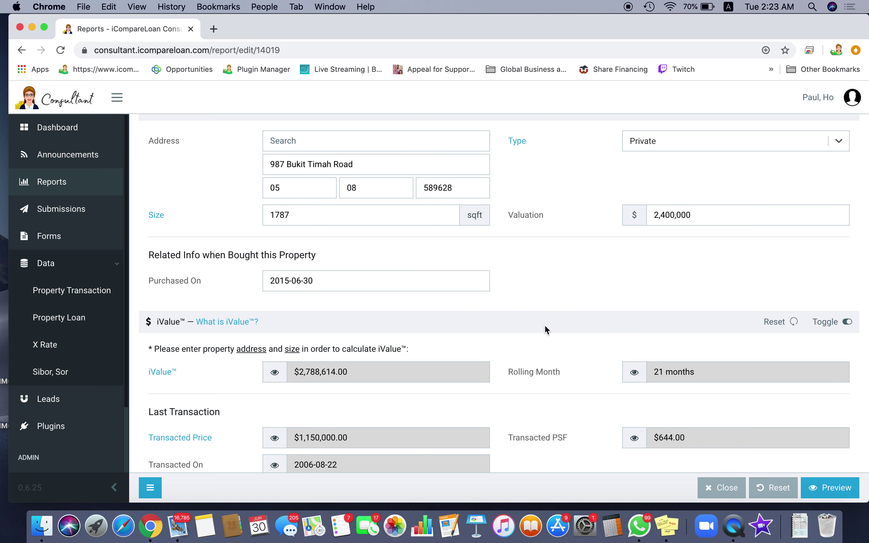
scroll(484, 280, down, 1)
drag(289, 270, 280, 270)
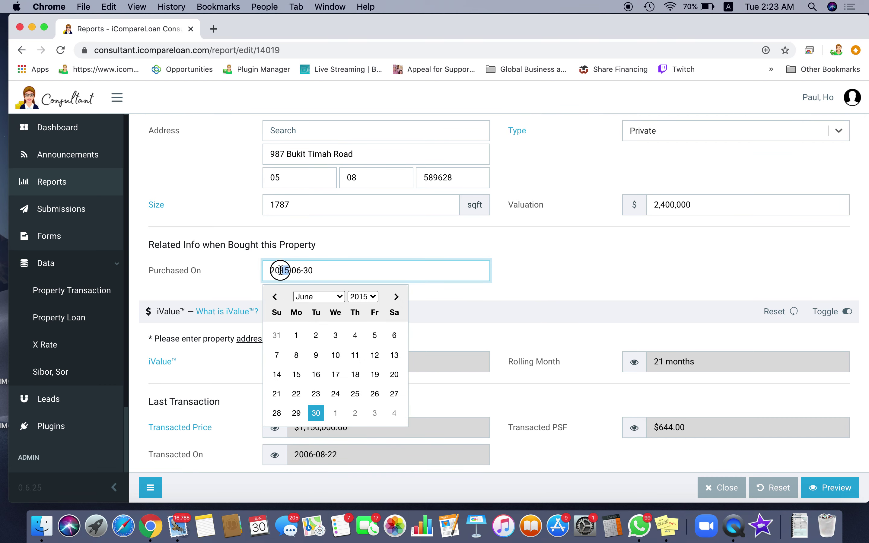
text(06)
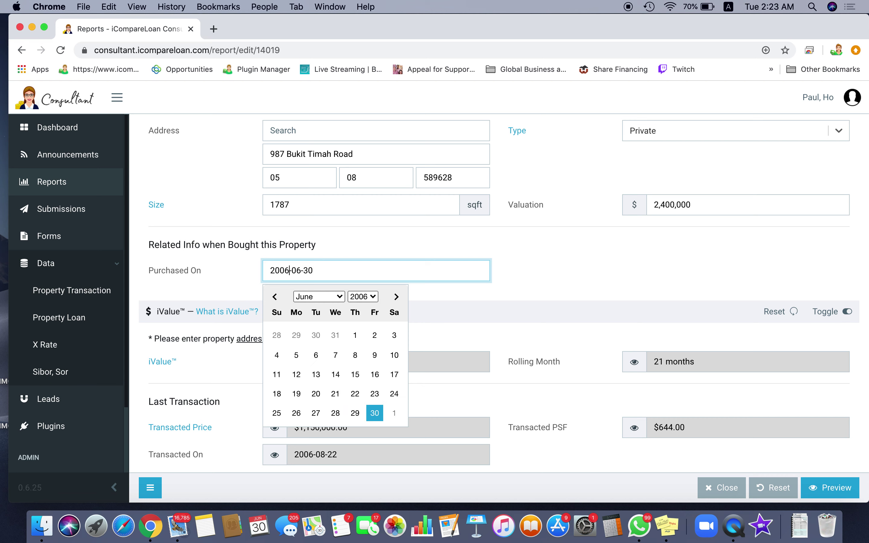
click(521, 302)
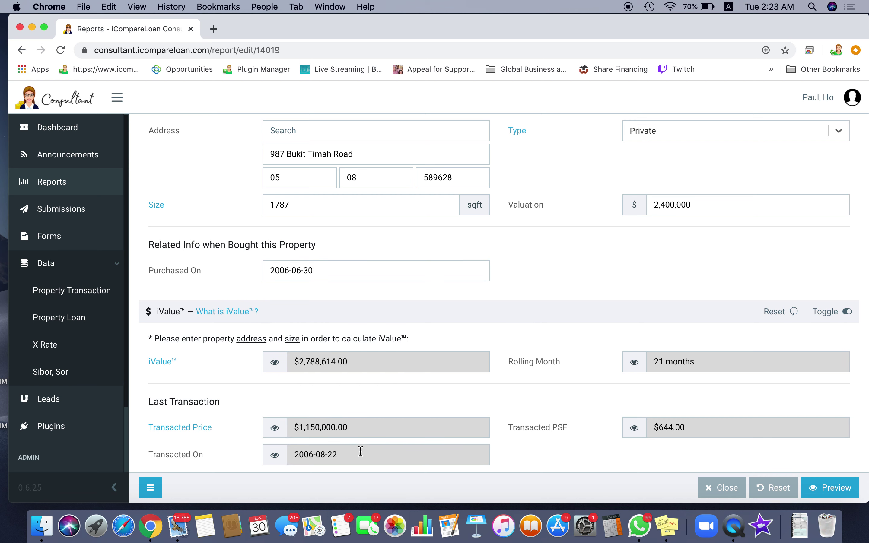
mouse_move(300, 270)
mouse_down()
mouse_move(292, 270)
mouse_move(317, 270)
mouse_up()
text(08-22)
click(541, 283)
Preview the updated Refinance Sample Step 3 report.
scroll(539, 280, down, 5)
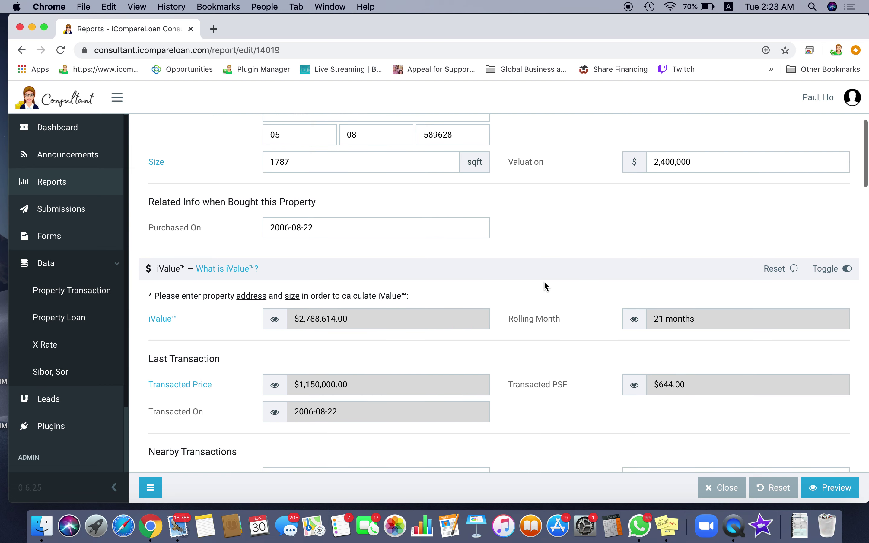
scroll(552, 287, down, 7)
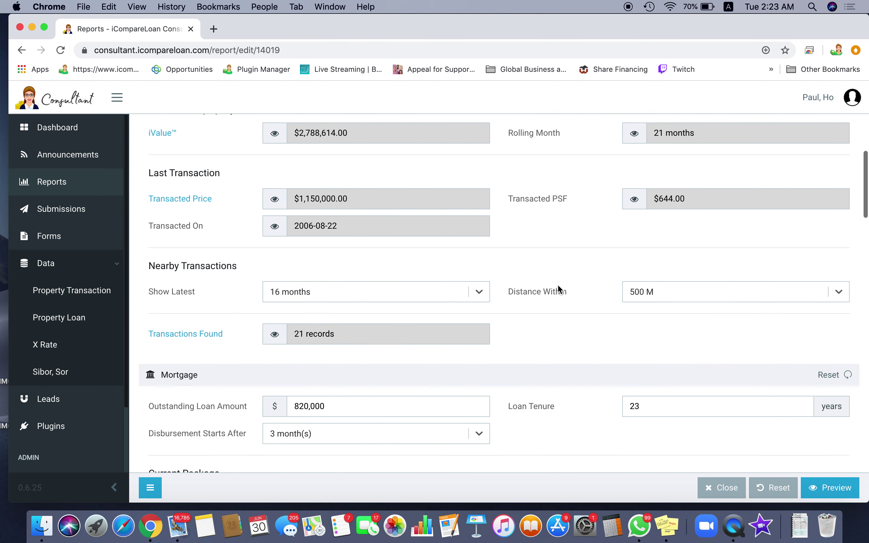
scroll(565, 293, down, 5)
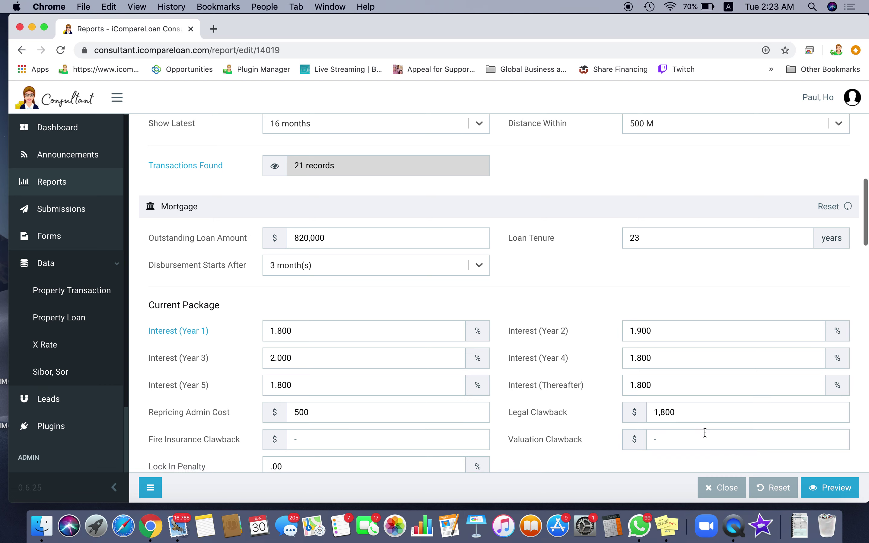
scroll(555, 292, down, 11)
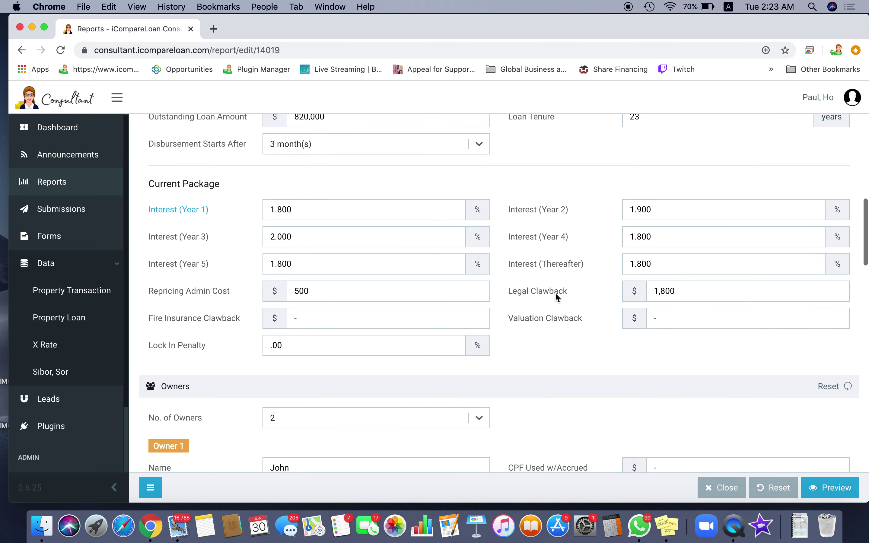
scroll(555, 354, down, 1)
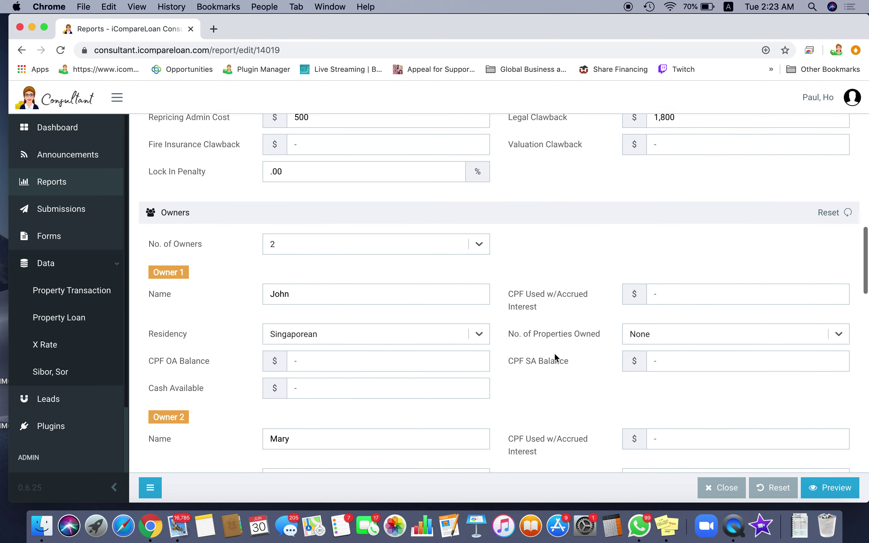
click(835, 488)
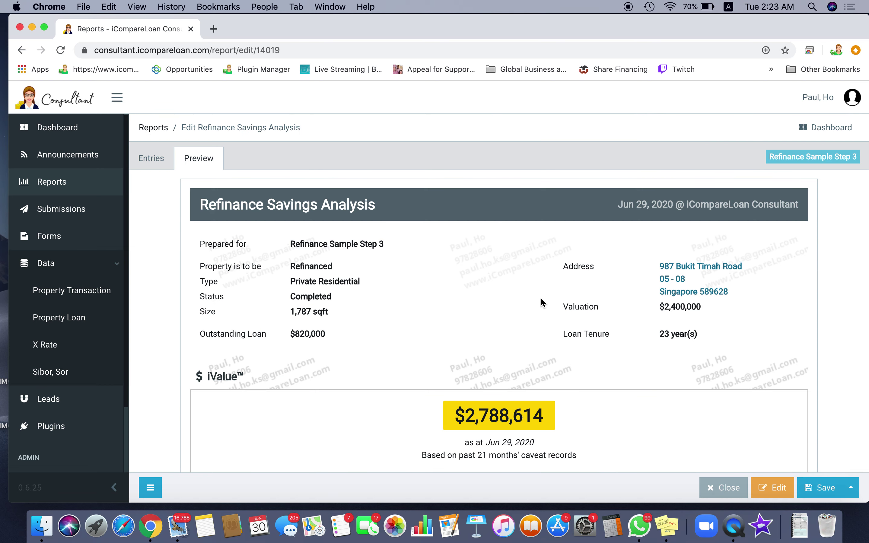
Review the nearby transactions table, then return to the editable entry form.
scroll(542, 302, down, 8)
scroll(674, 316, up, 3)
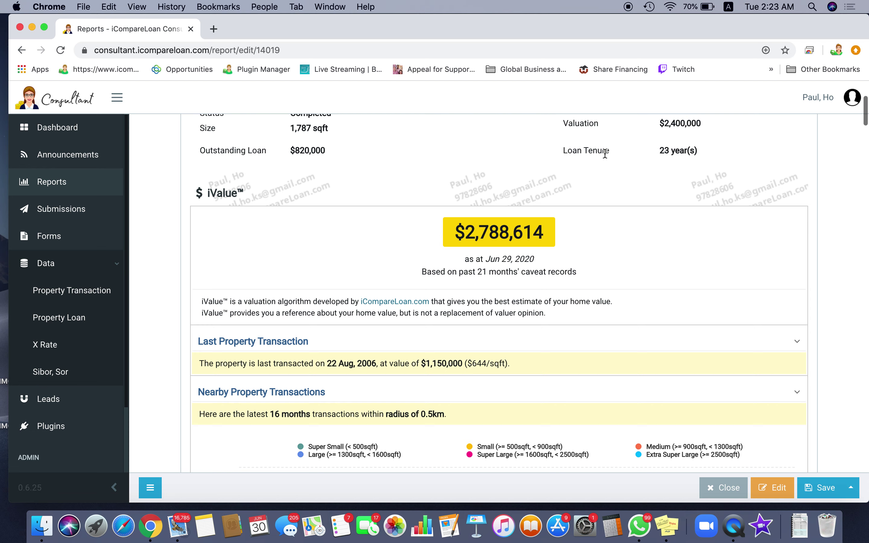
scroll(833, 323, down, 15)
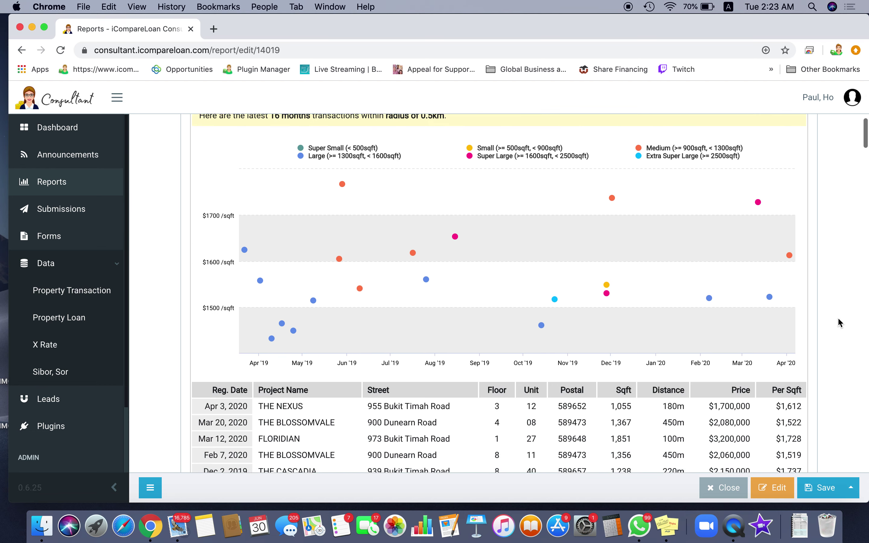
click(772, 487)
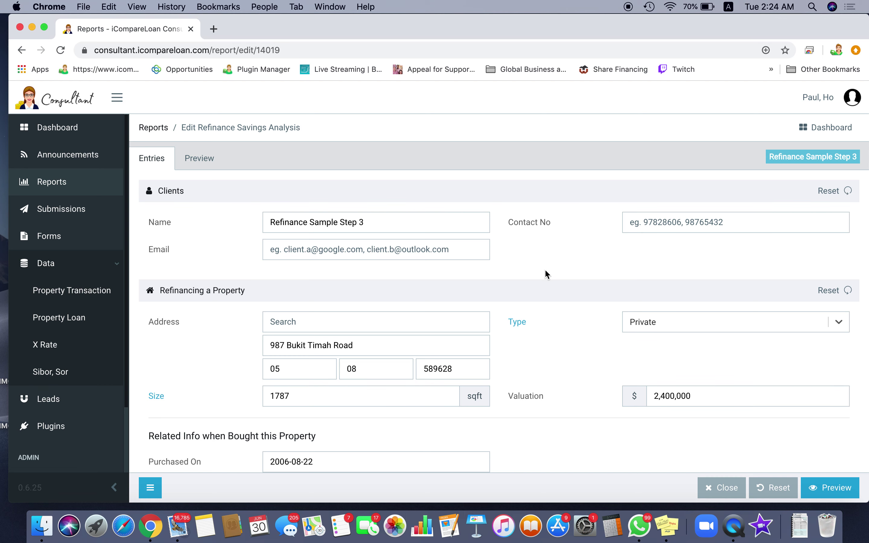
Turn on the TDSR, MSR section, revealing income details for two borrowers.
scroll(565, 271, down, 5)
scroll(571, 272, down, 3)
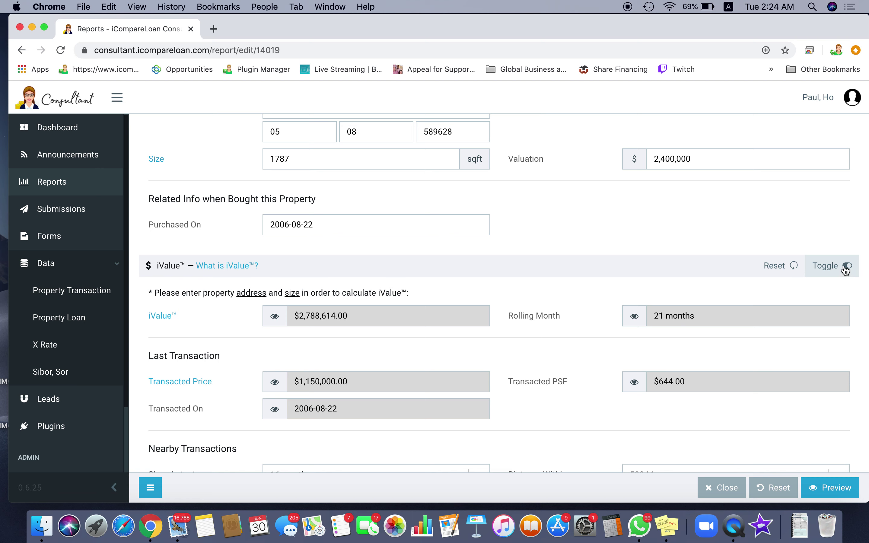
scroll(553, 257, down, 6)
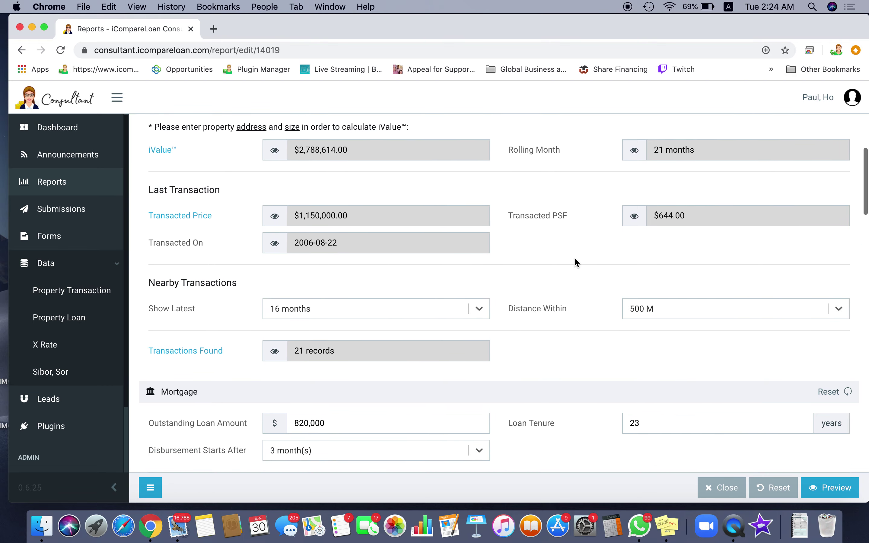
scroll(560, 272, down, 9)
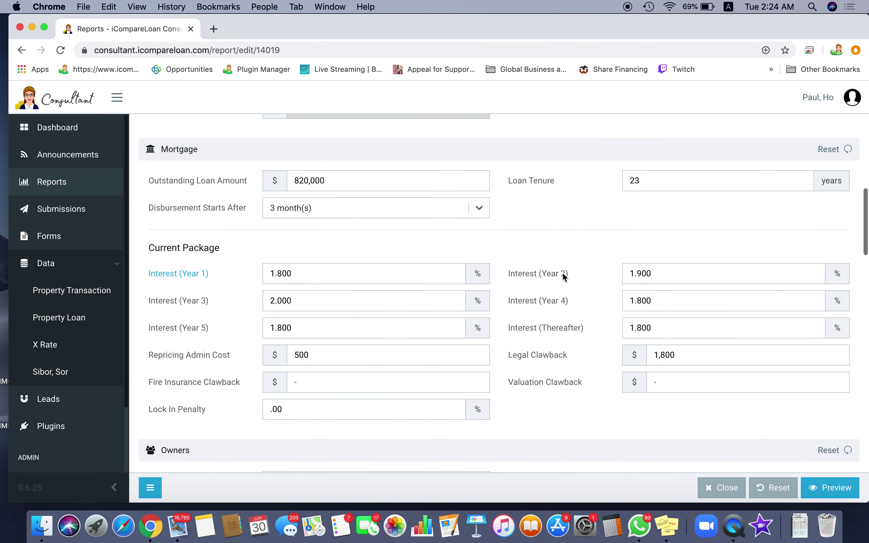
scroll(562, 277, down, 17)
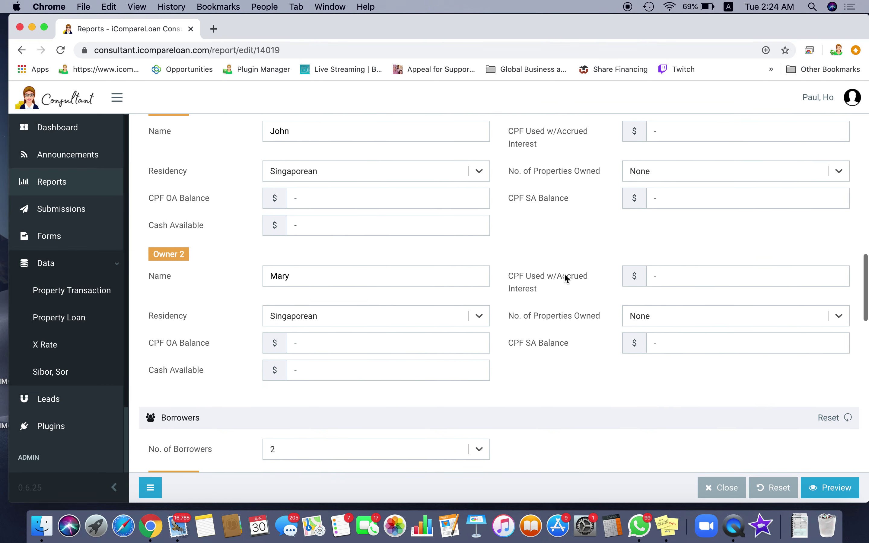
scroll(565, 276, down, 9)
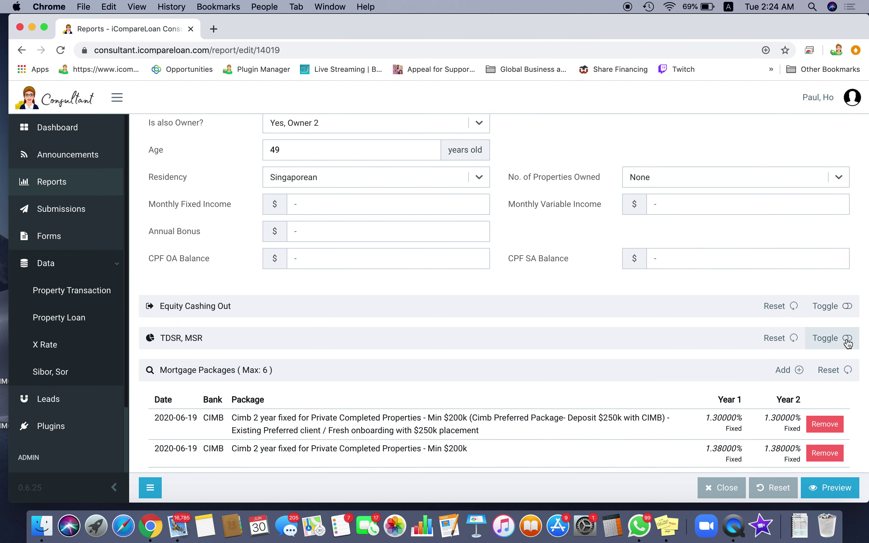
click(847, 339)
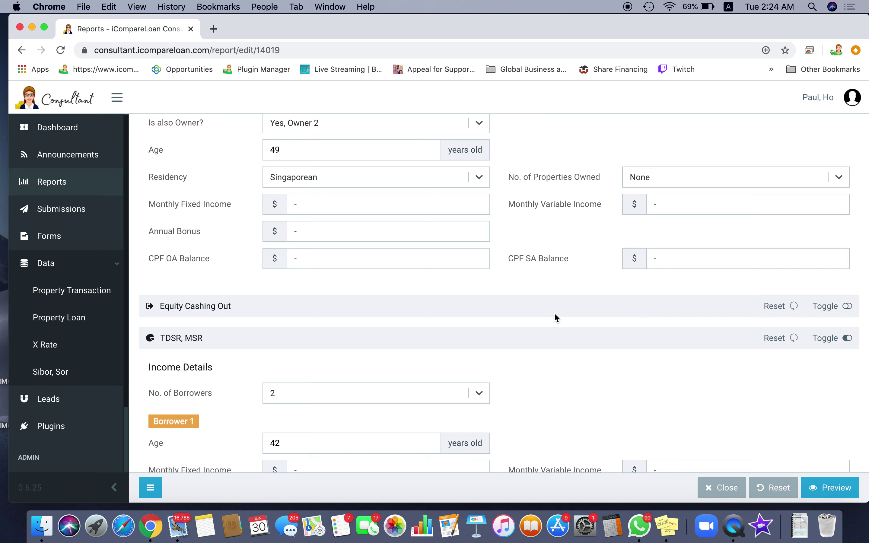
Enter Borrower 1's monthly fixed income of 4500 and annual bonus of 9,000.
scroll(555, 314, down, 4)
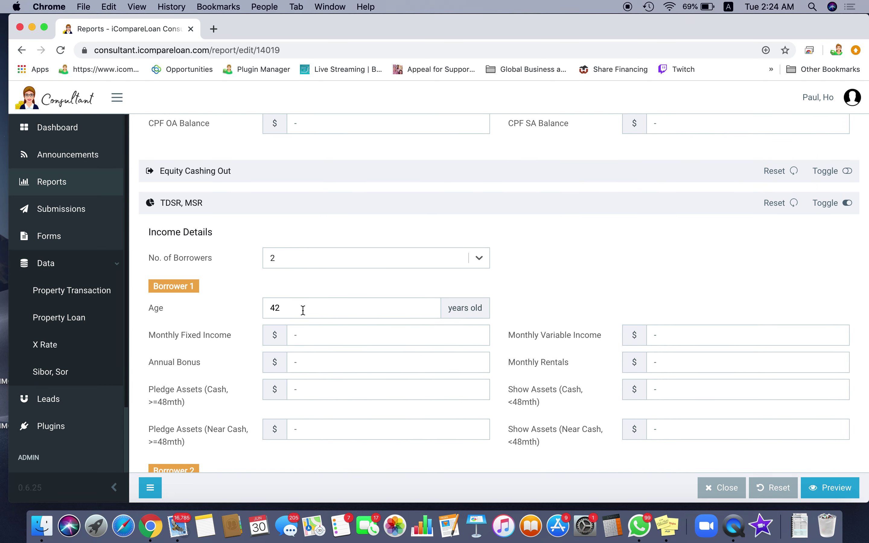
scroll(518, 316, down, 5)
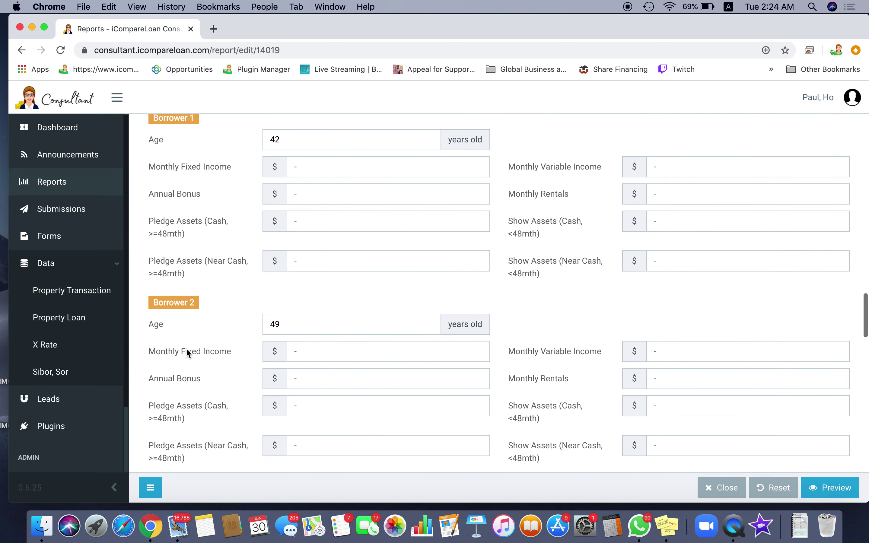
scroll(510, 362, up, 3)
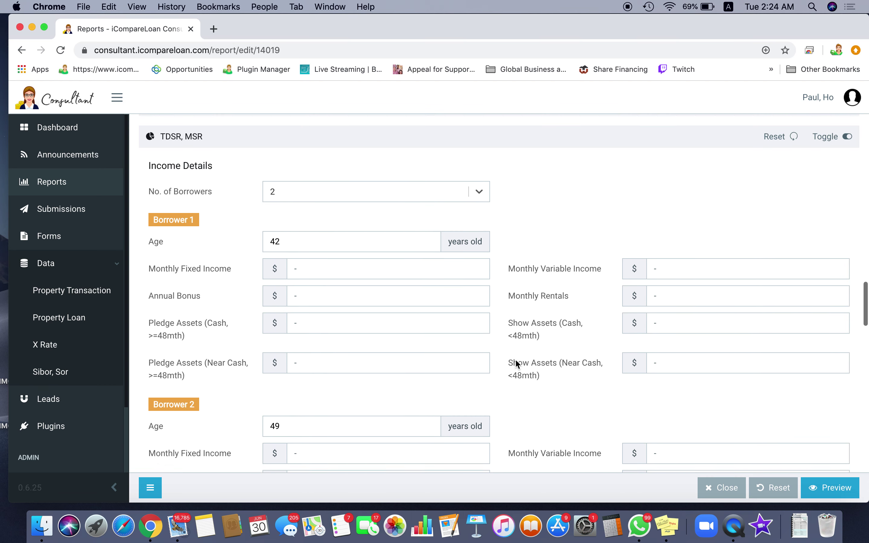
scroll(516, 364, down, 1)
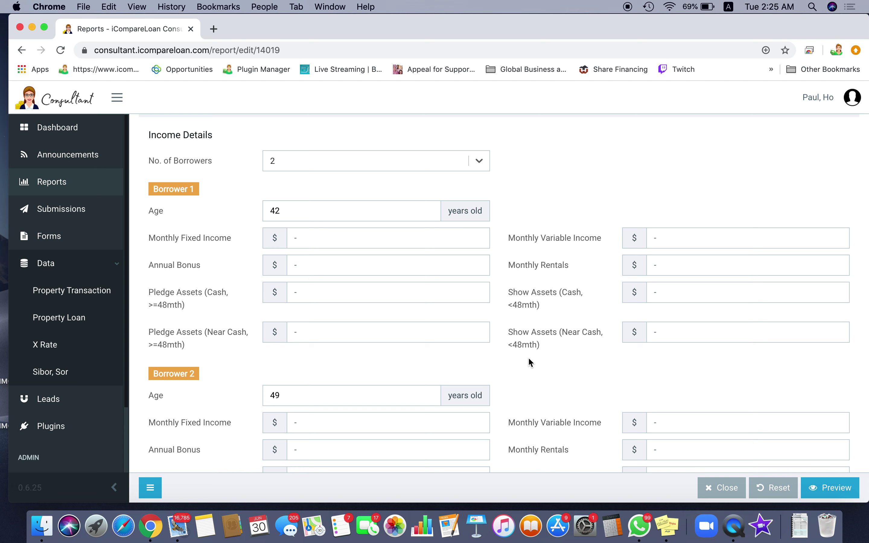
click(301, 238)
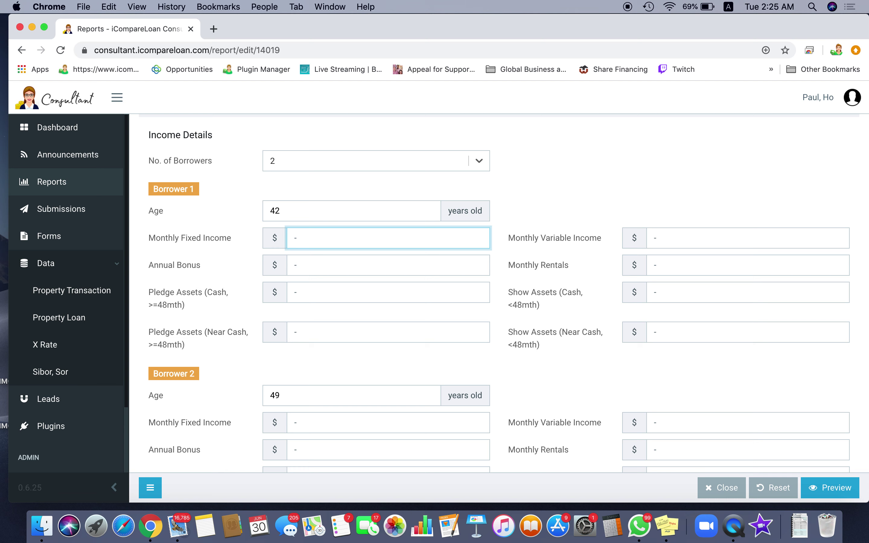
text(4500)
click(334, 266)
text(9,000)
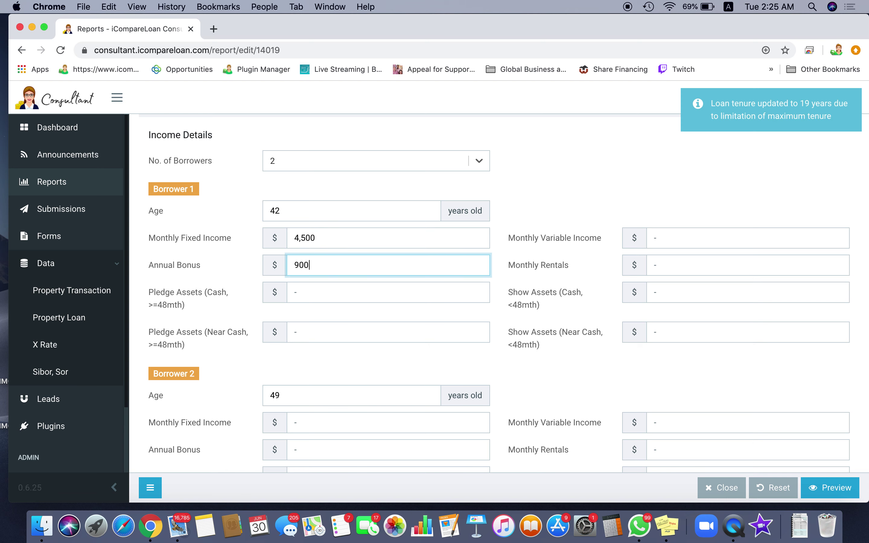
click(553, 387)
Give Borrower 2 a 150000 annual bonus, bringing monthly total income to $13,775.00.
scroll(555, 380, down, 5)
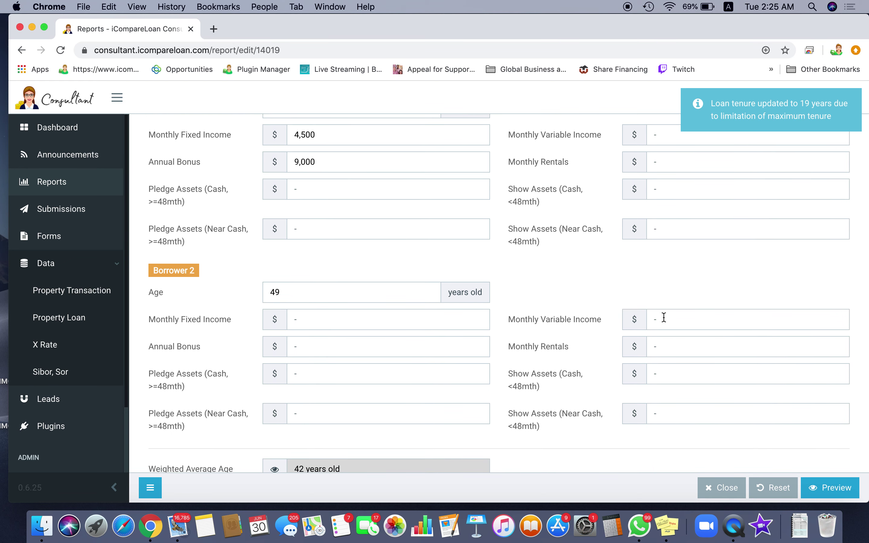
click(298, 346)
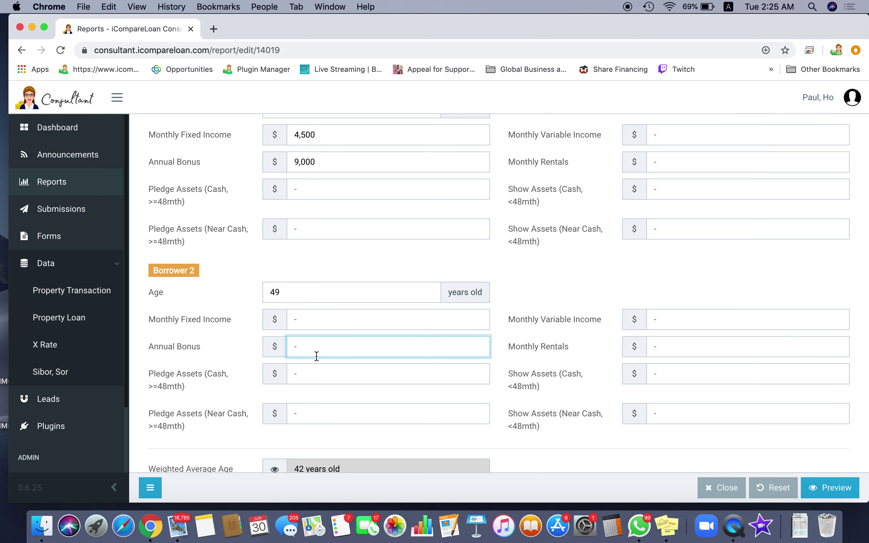
text(1500000)
click(555, 280)
scroll(556, 276, down, 3)
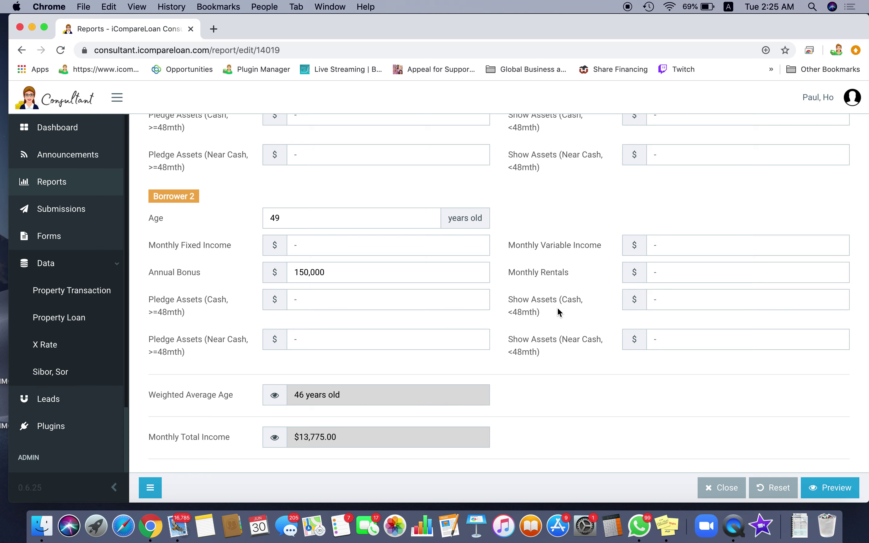
scroll(583, 336, down, 7)
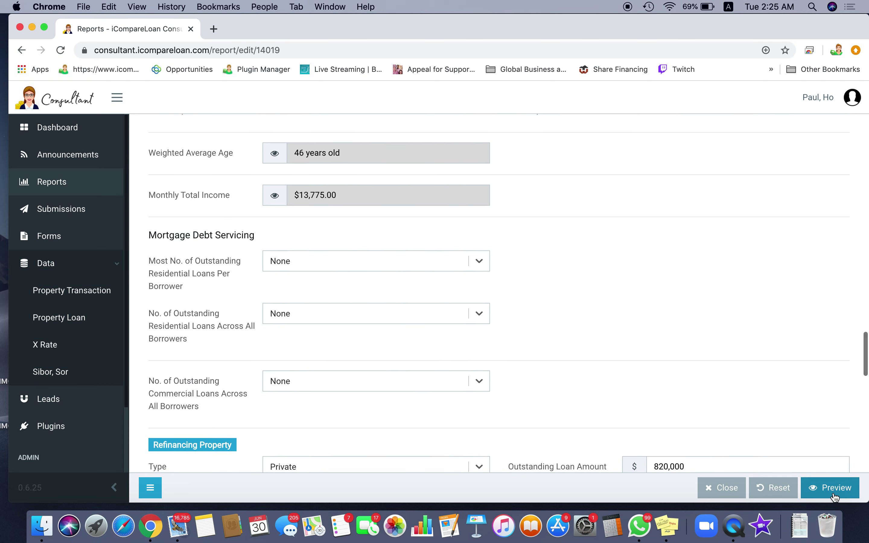
Open the Refinance Savings Analysis report preview.
click(835, 495)
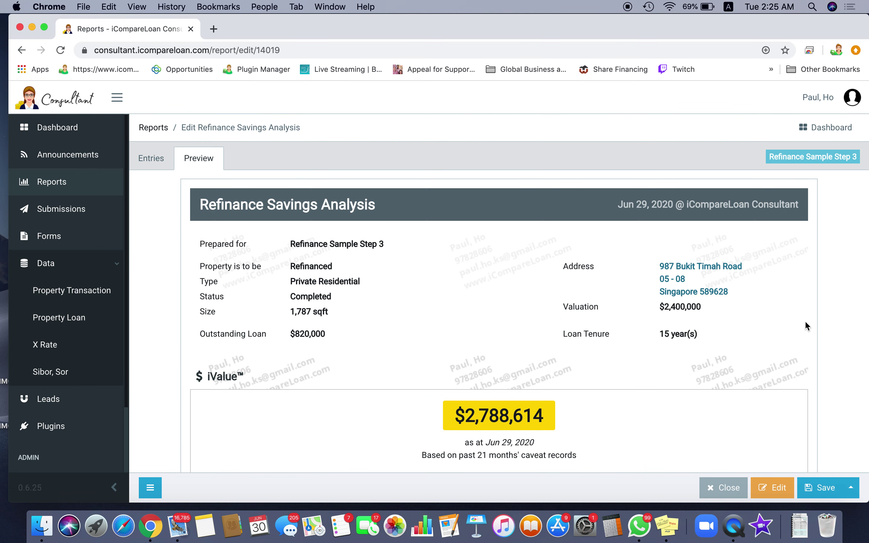
scroll(829, 320, down, 4)
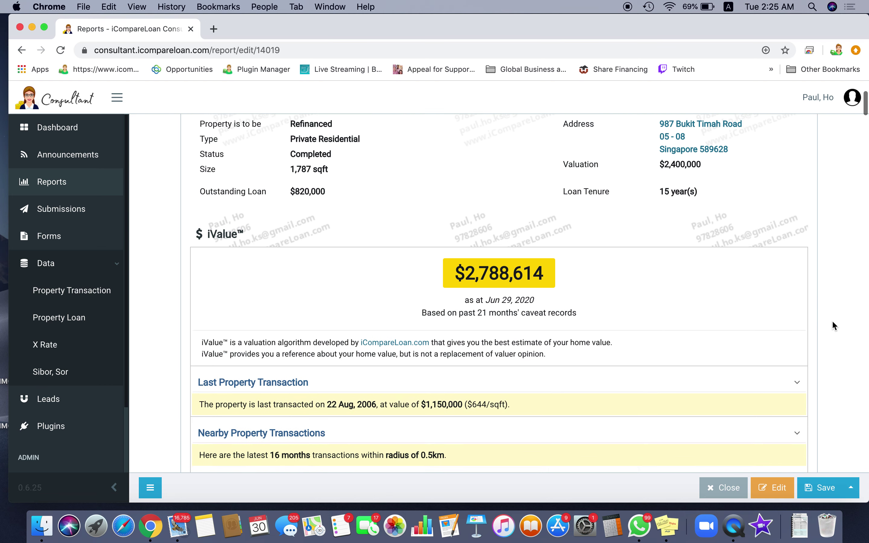
scroll(832, 321, down, 4)
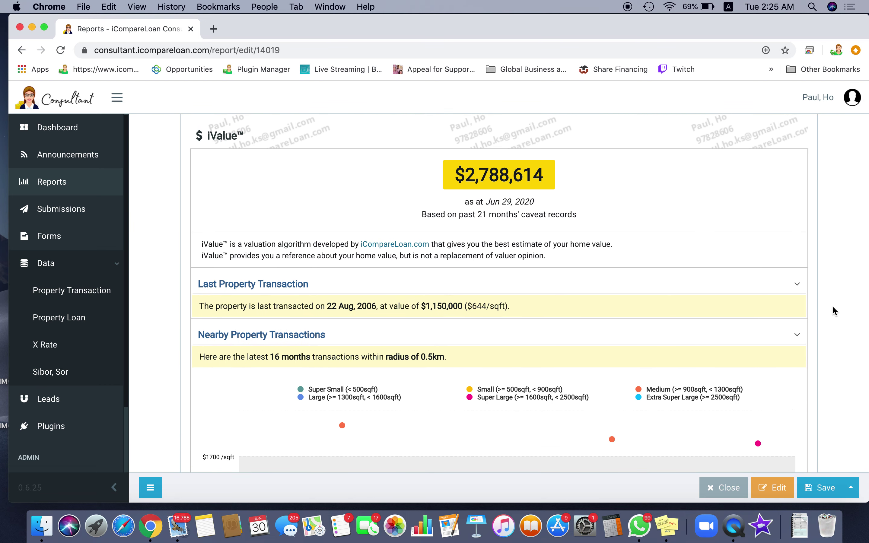
scroll(834, 310, up, 5)
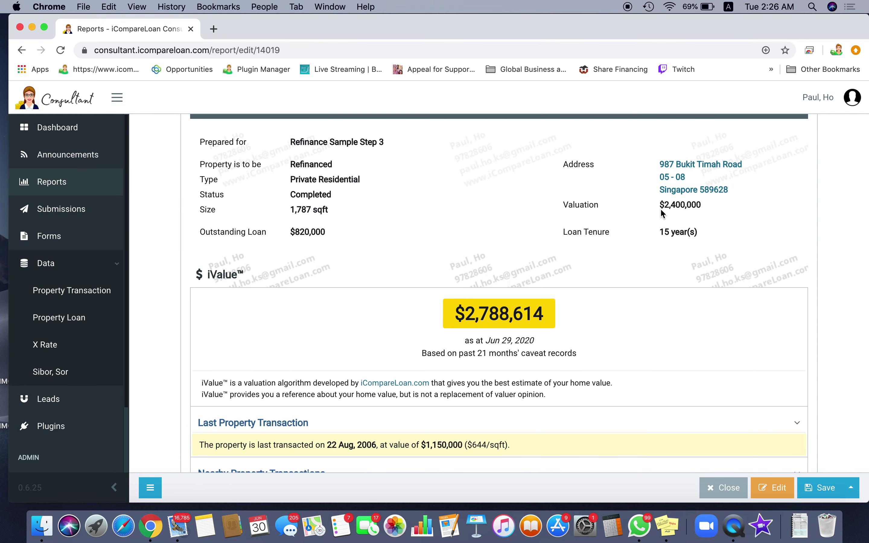
Highlight the $2,400,000 valuation and $820,000 outstanding loan figures, then scroll through the report.
drag(665, 205, 723, 205)
click(723, 205)
drag(290, 232, 347, 249)
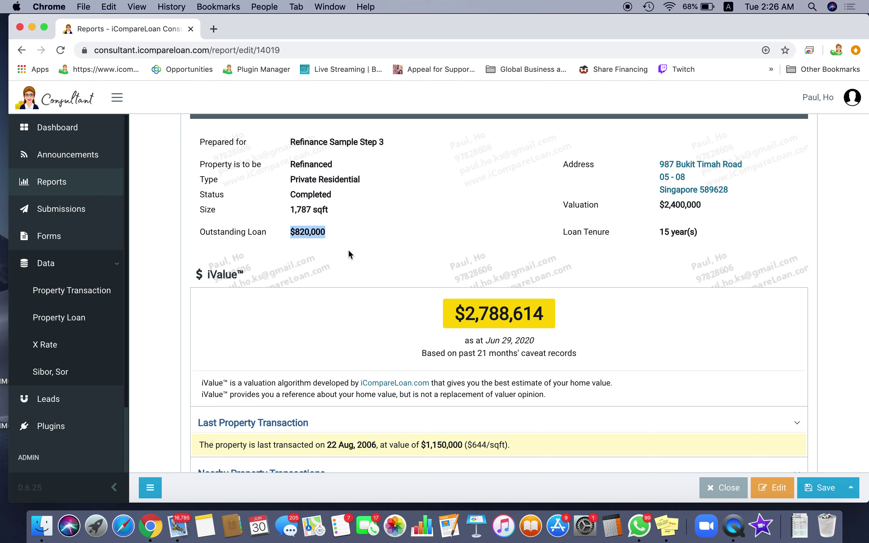
scroll(818, 354, down, 4)
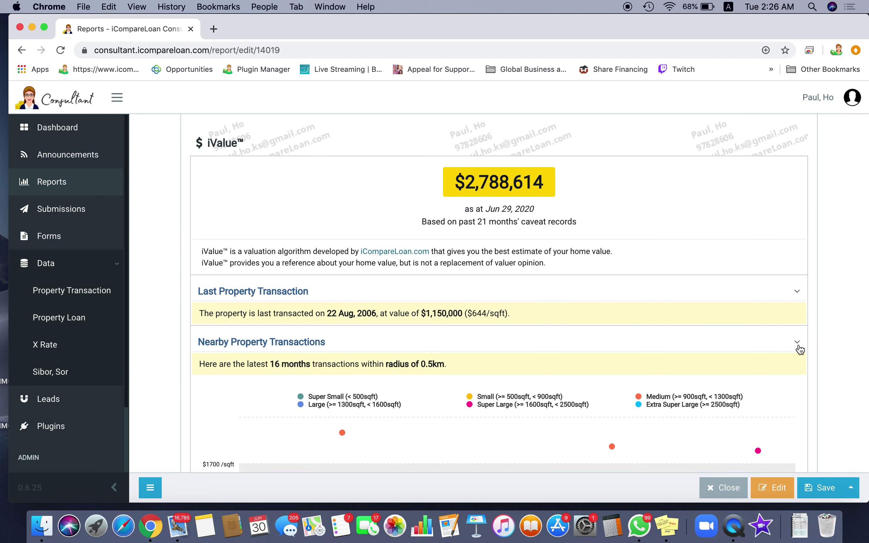
scroll(517, 339, down, 15)
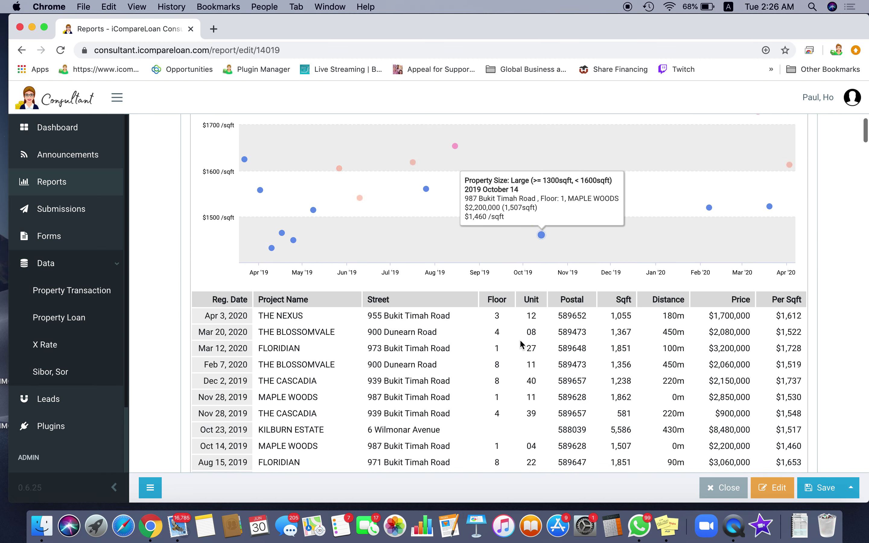
scroll(520, 340, down, 6)
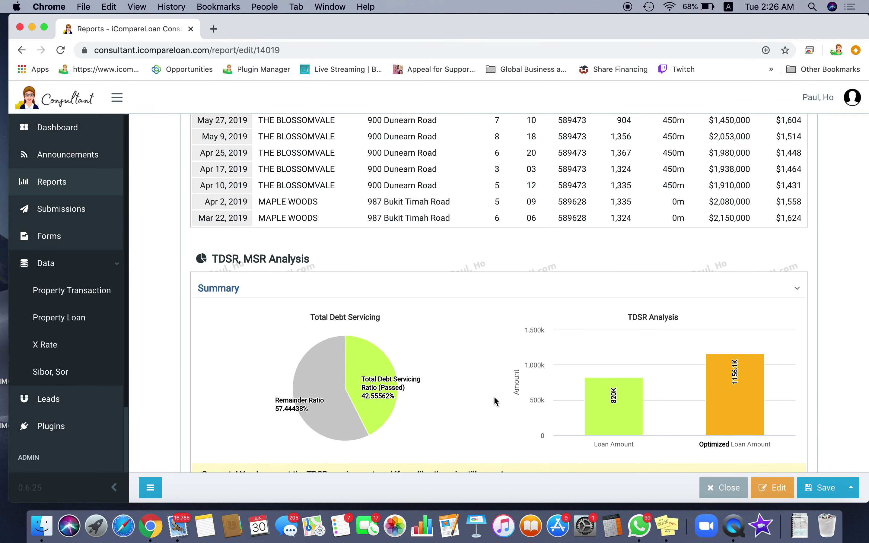
scroll(461, 415, down, 2)
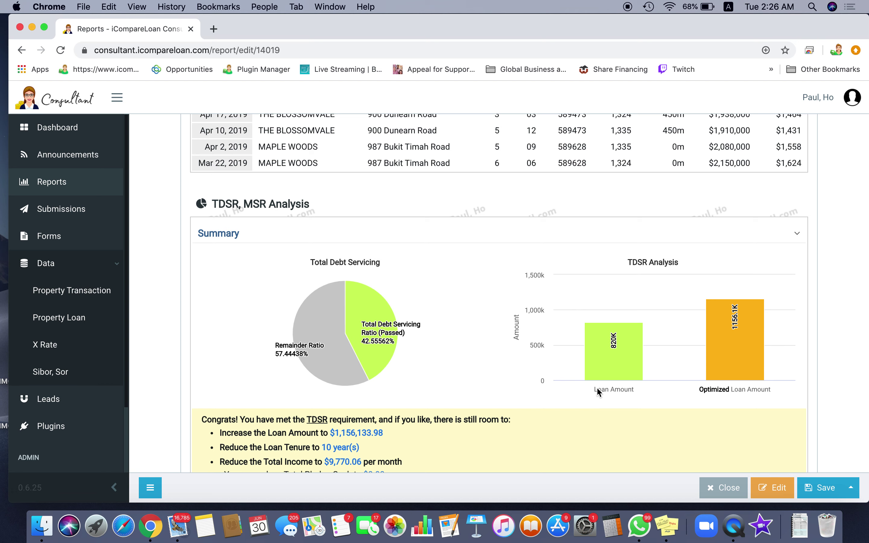
mouse_move(607, 369)
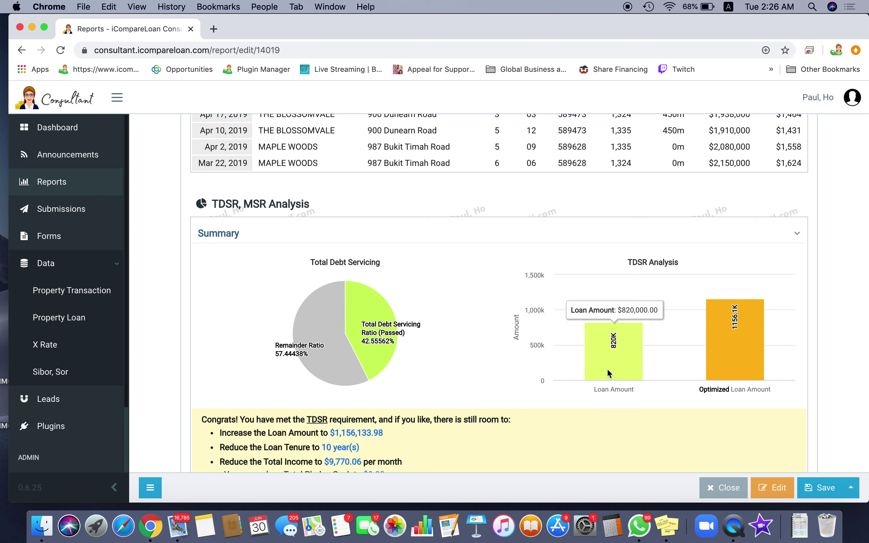
mouse_move(380, 350)
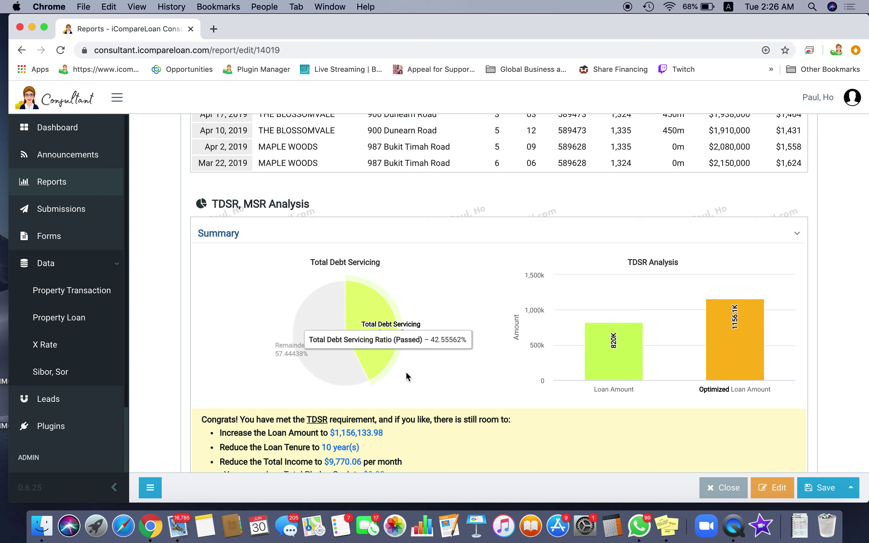
mouse_move(761, 367)
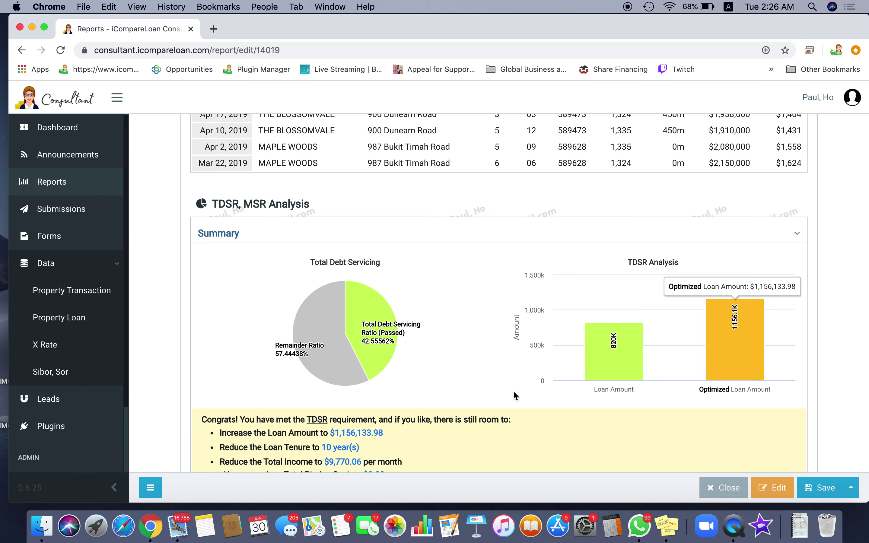
scroll(513, 392, down, 5)
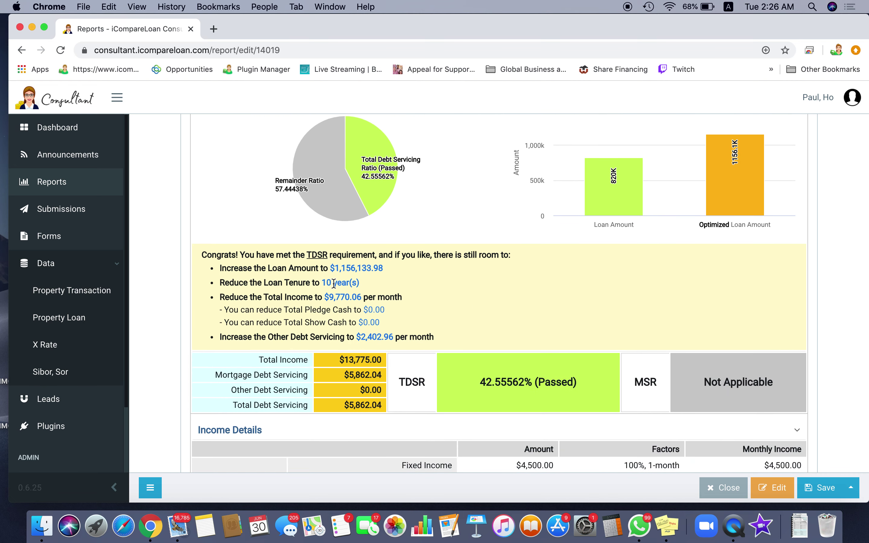
drag(323, 282, 380, 282)
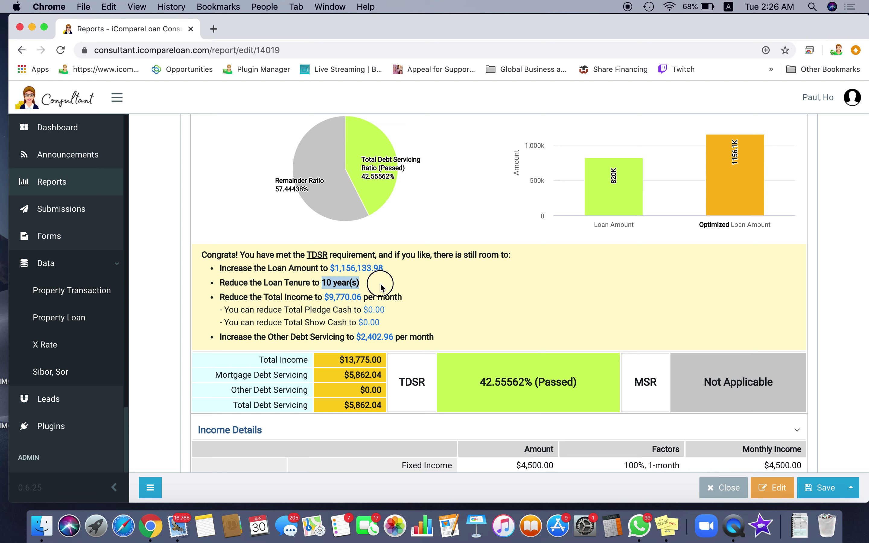
click(478, 301)
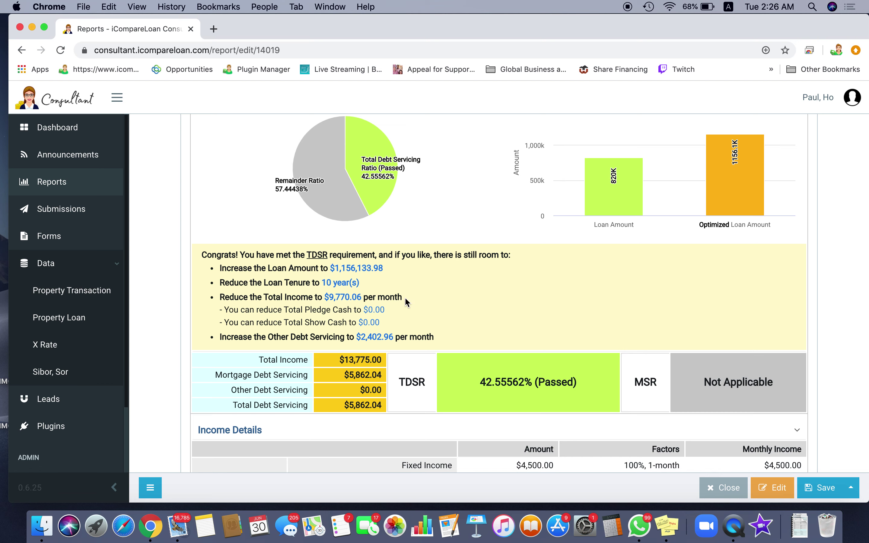
drag(403, 297, 322, 297)
scroll(594, 310, up, 7)
scroll(538, 326, down, 14)
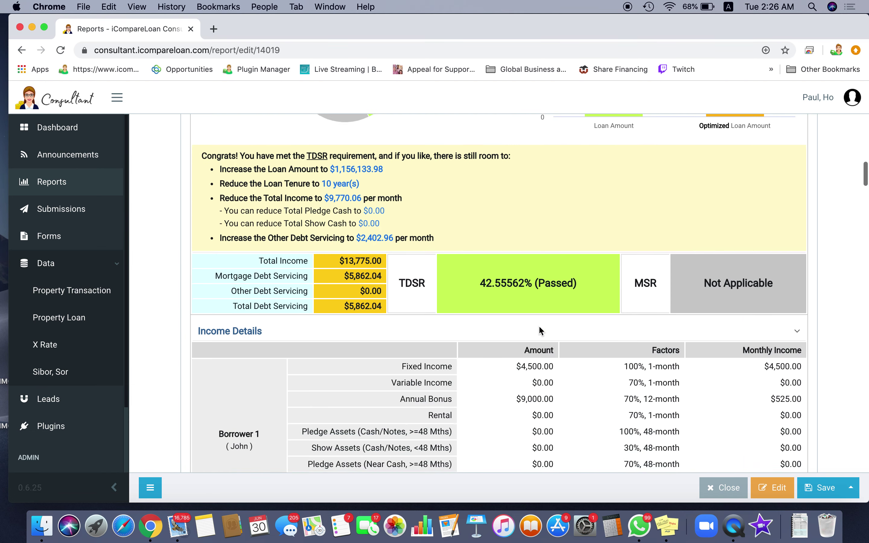
scroll(538, 330, down, 2)
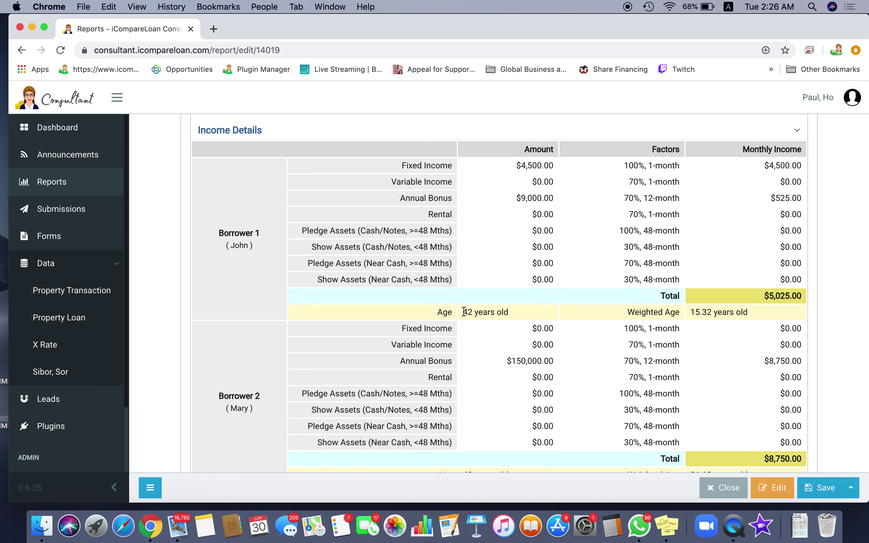
drag(464, 312, 510, 311)
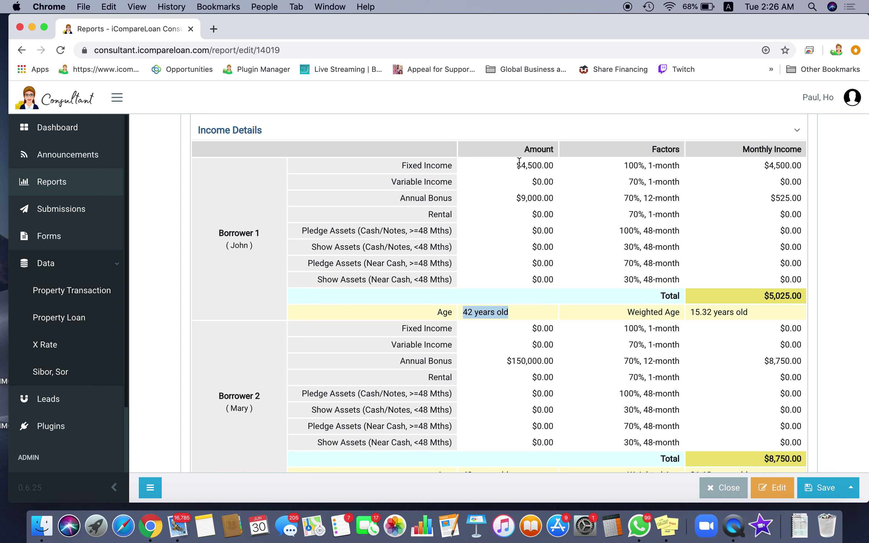
drag(518, 165, 556, 168)
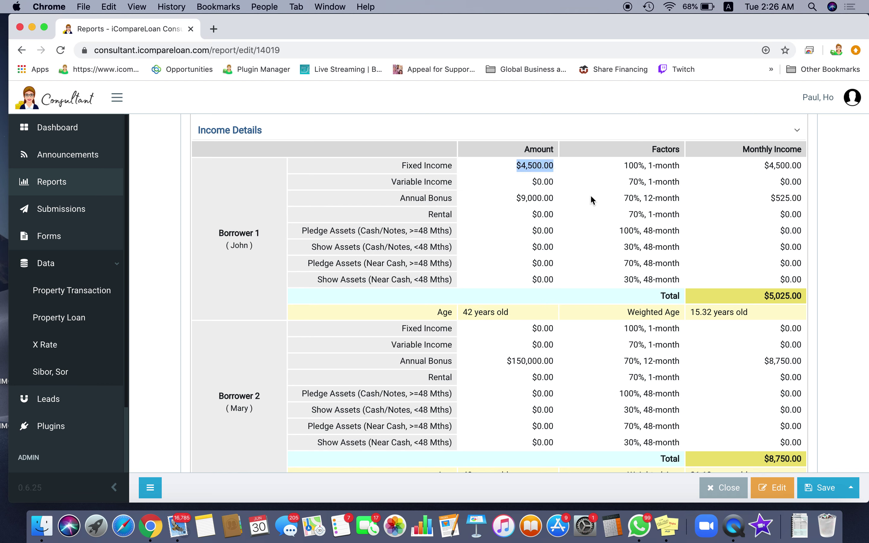
drag(515, 198, 576, 202)
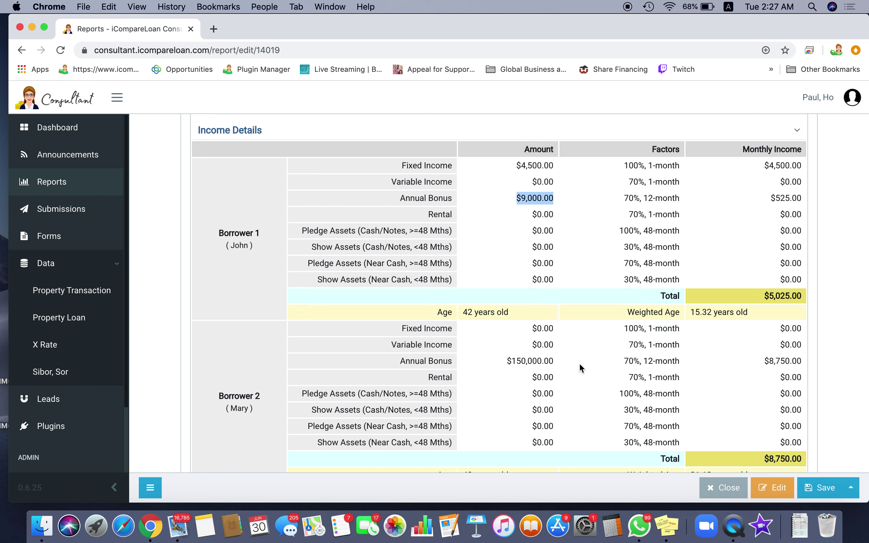
scroll(503, 413, down, 3)
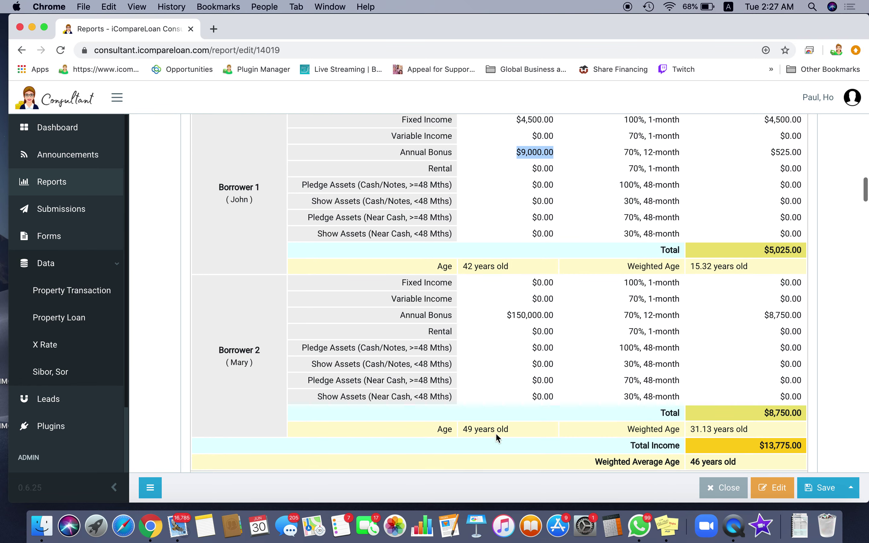
drag(462, 430, 521, 430)
click(510, 314)
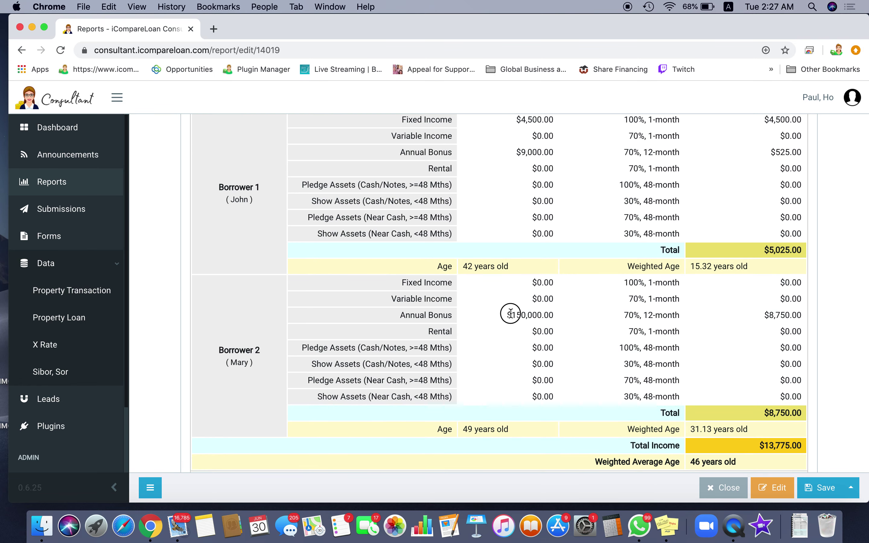
drag(510, 313, 557, 315)
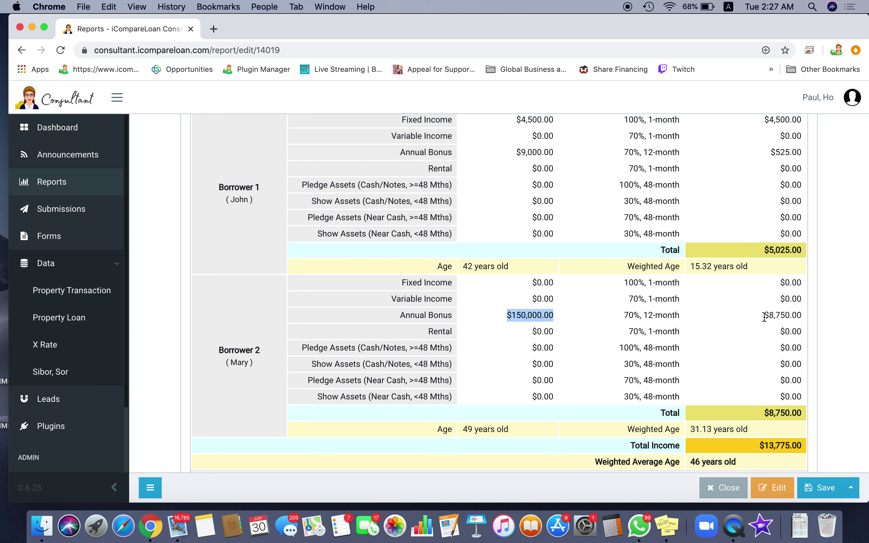
drag(764, 317, 827, 320)
click(734, 328)
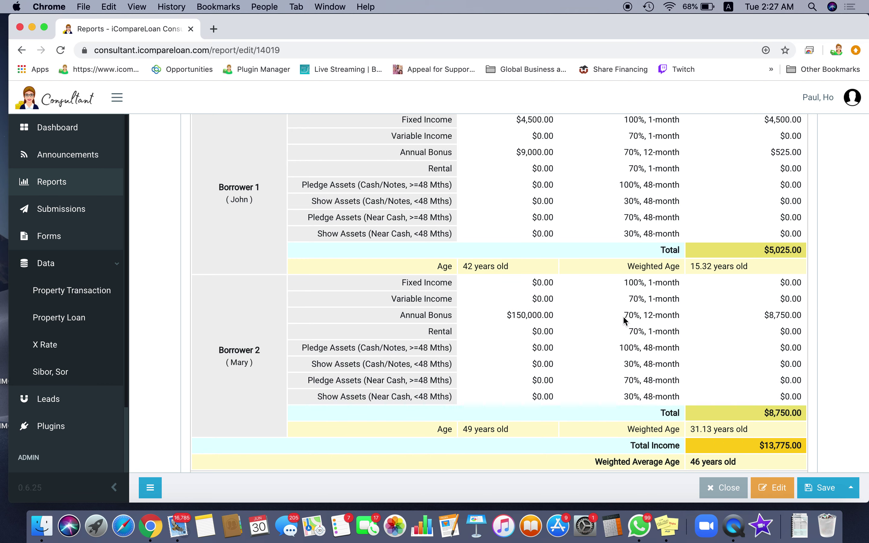
drag(623, 317, 688, 316)
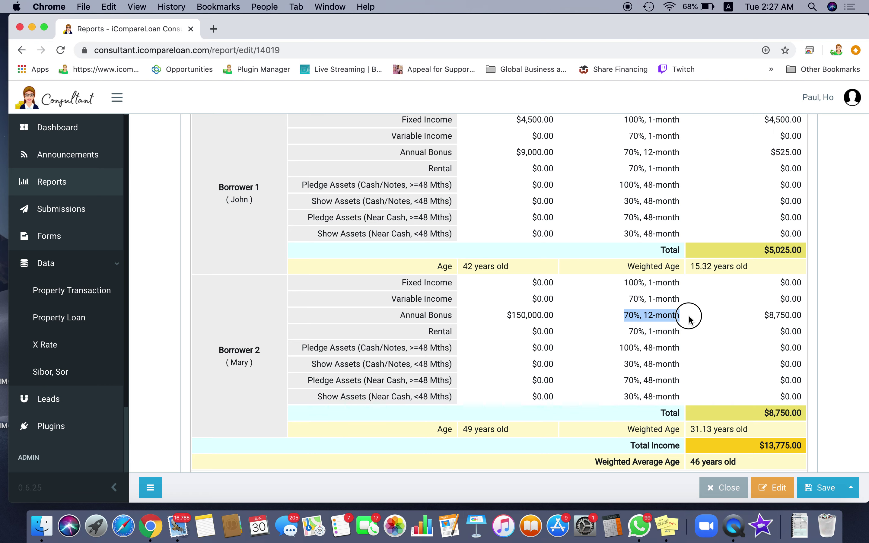
scroll(832, 385, down, 3)
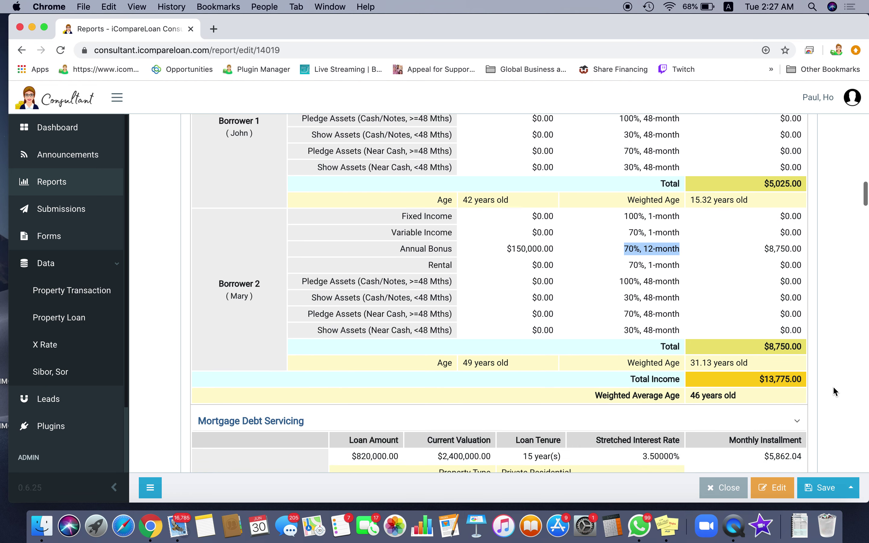
scroll(832, 386, down, 2)
scroll(832, 386, up, 1)
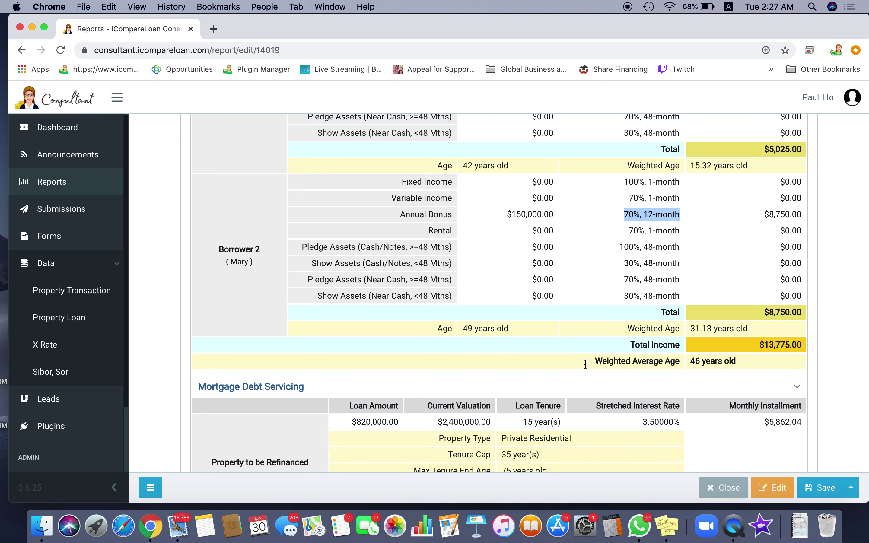
scroll(562, 363, down, 1)
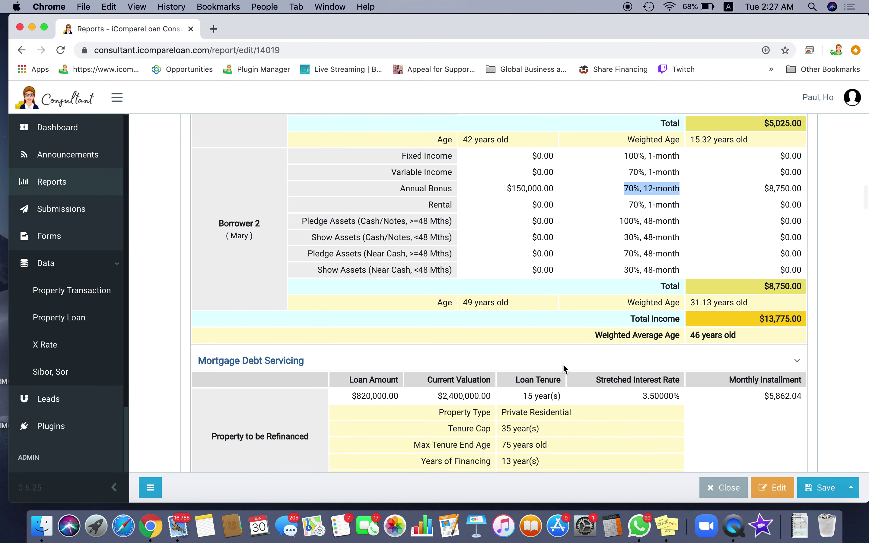
scroll(574, 373, down, 2)
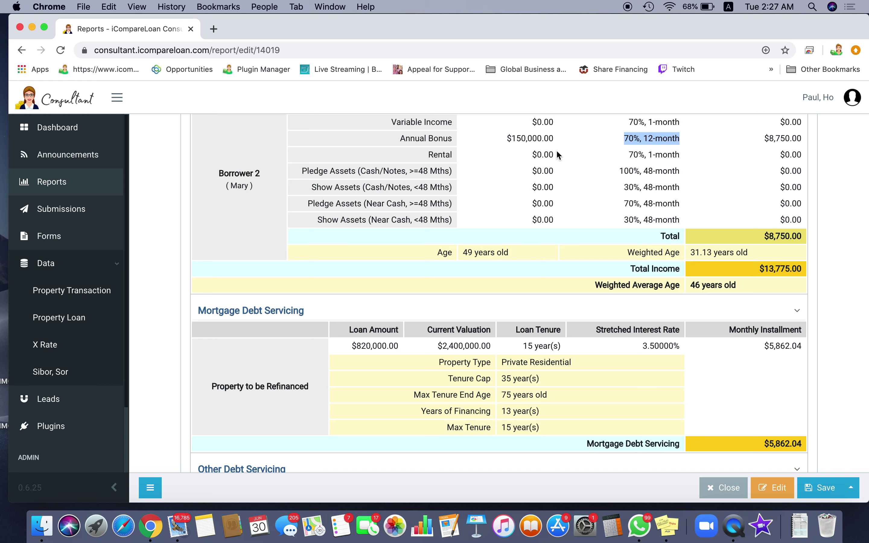
scroll(626, 212, up, 1)
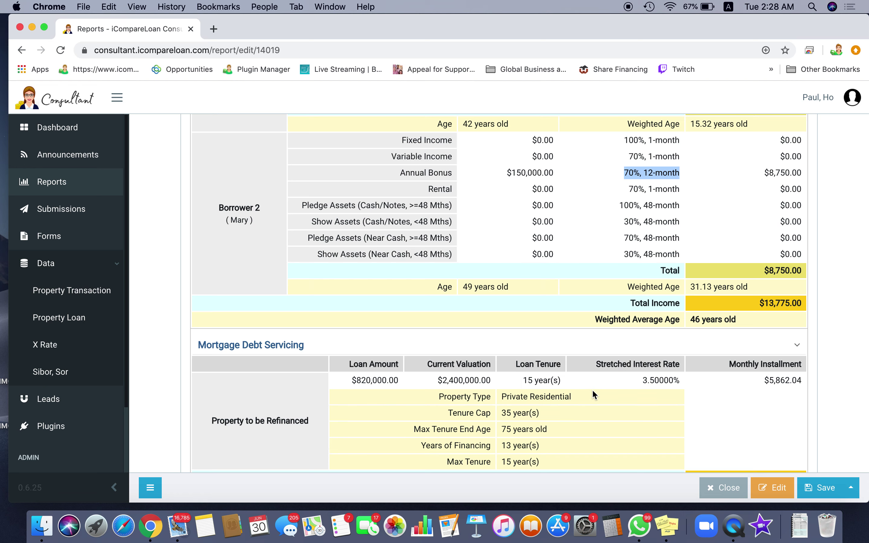
scroll(592, 388, down, 5)
scroll(589, 387, down, 2)
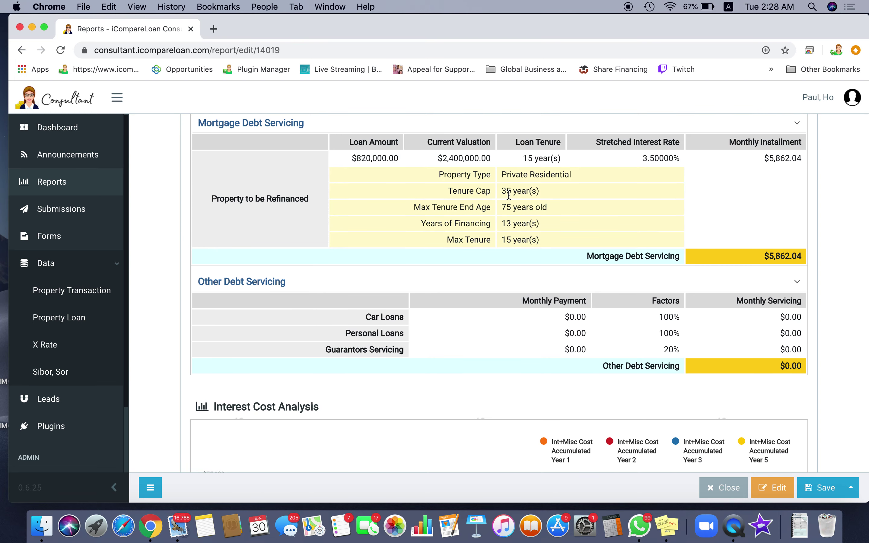
drag(415, 209, 550, 210)
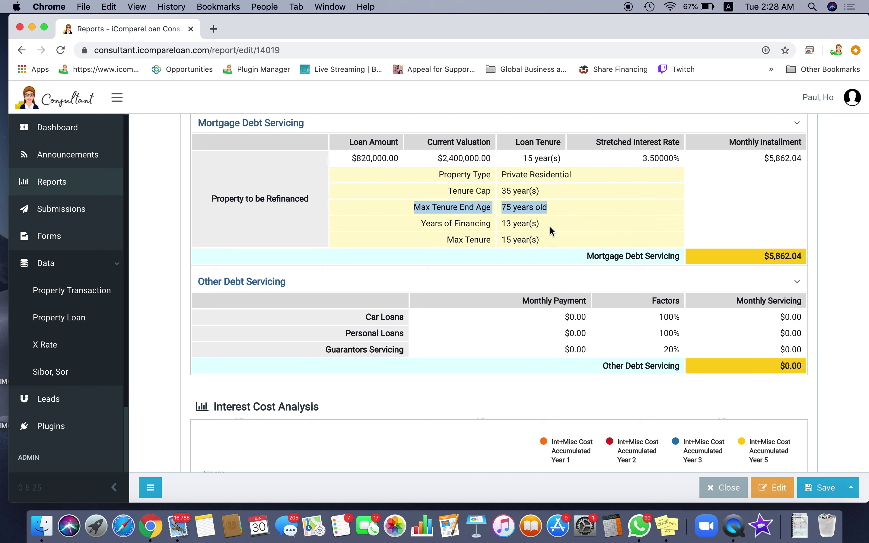
Highlight the property's last transaction date, 22 Aug 2006, in the report preview.
scroll(542, 259, up, 10)
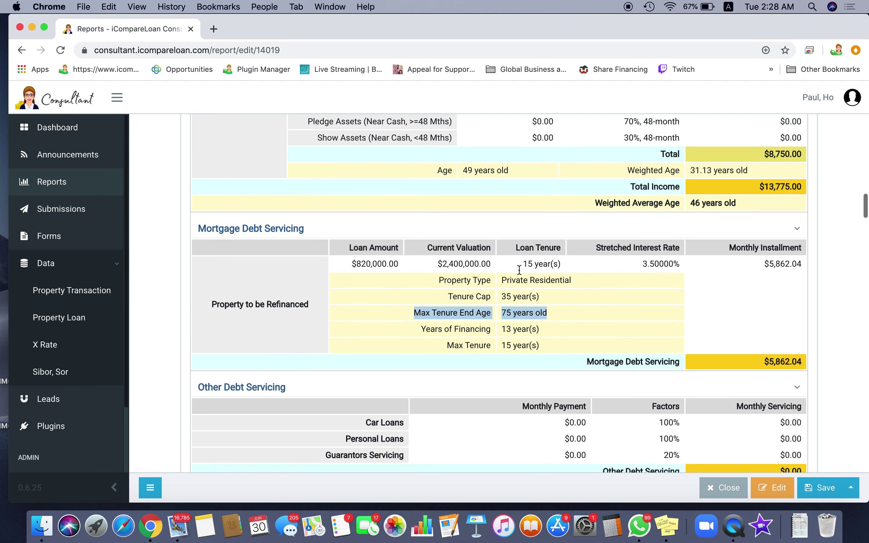
scroll(524, 277, up, 15)
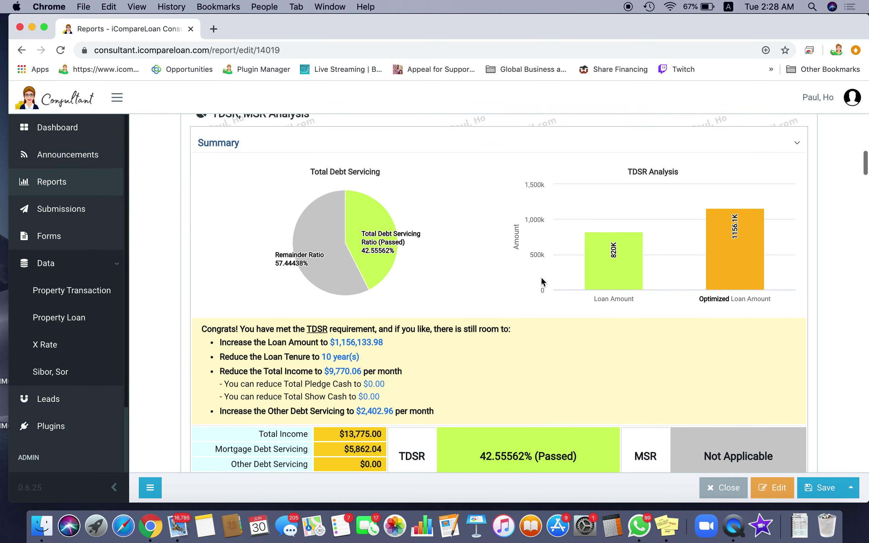
scroll(541, 274, up, 15)
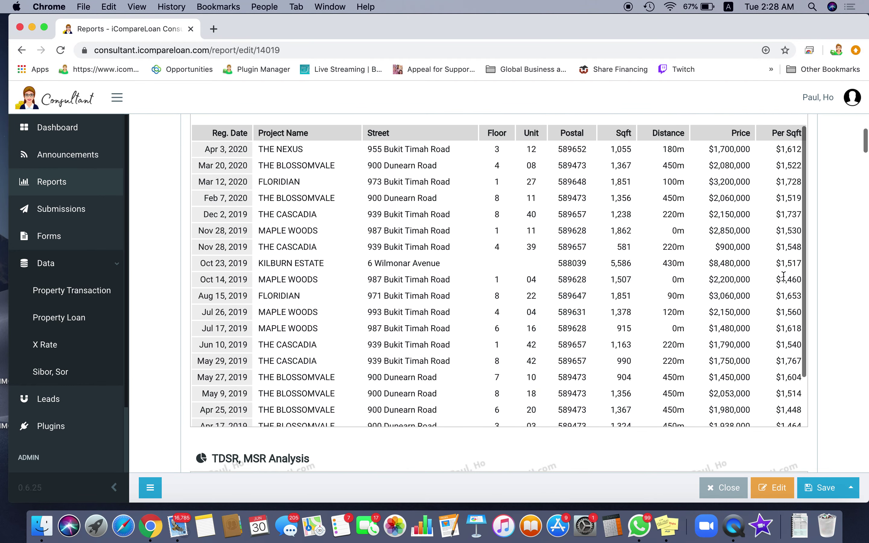
scroll(825, 282, up, 3)
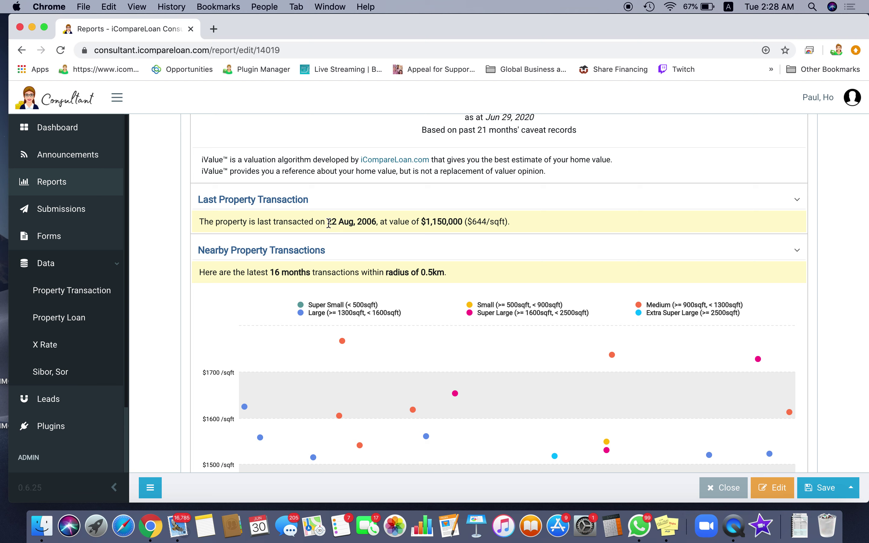
drag(327, 222, 375, 222)
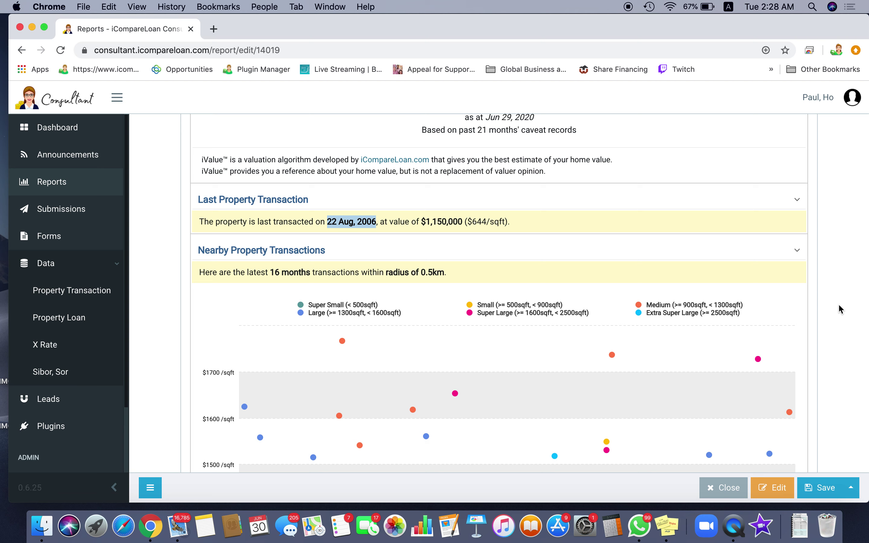
Bring the Mortgage Debt Servicing table with 13 financing years and 15-year max tenure into view.
scroll(835, 305, down, 15)
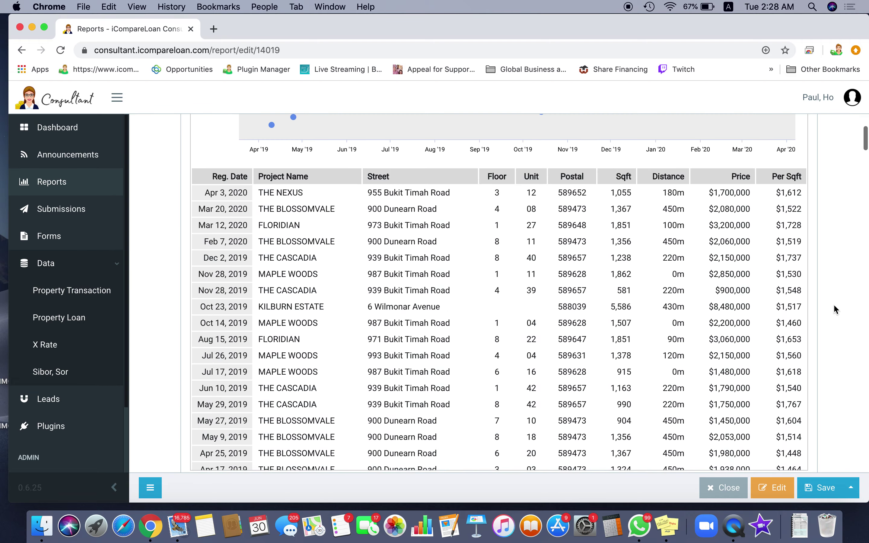
scroll(832, 304, down, 10)
scroll(832, 304, down, 6)
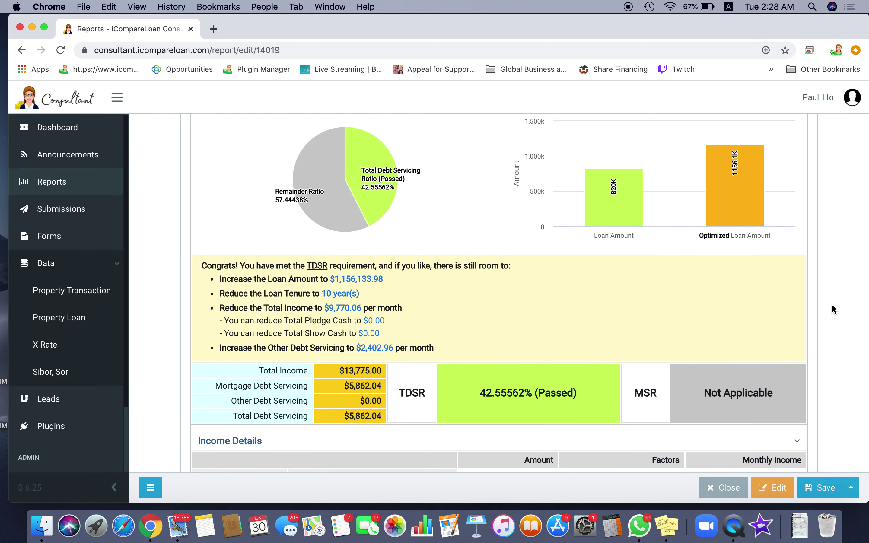
scroll(832, 307, down, 15)
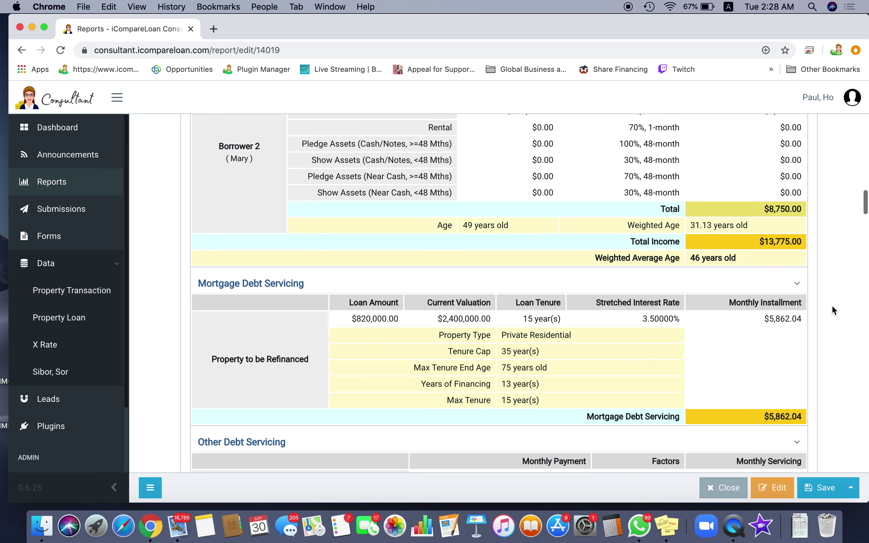
scroll(831, 304, down, 9)
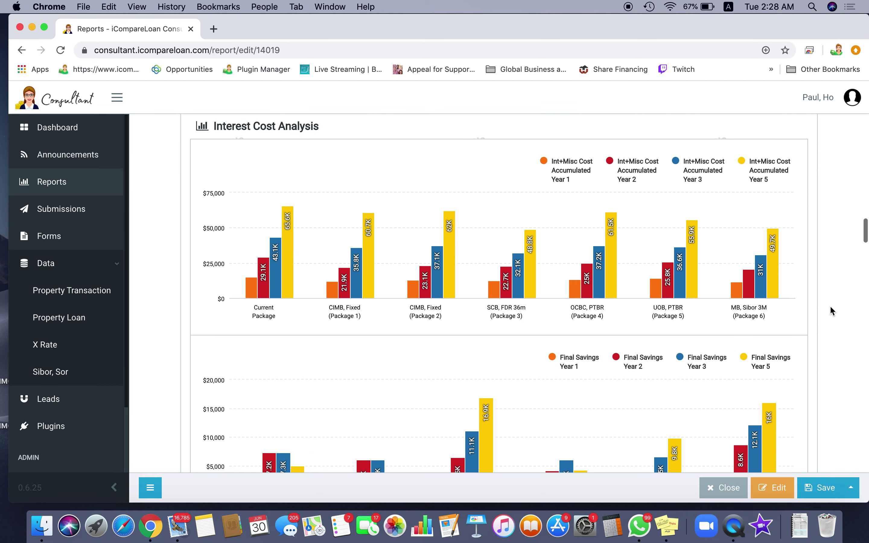
scroll(829, 305, up, 4)
scroll(838, 305, up, 4)
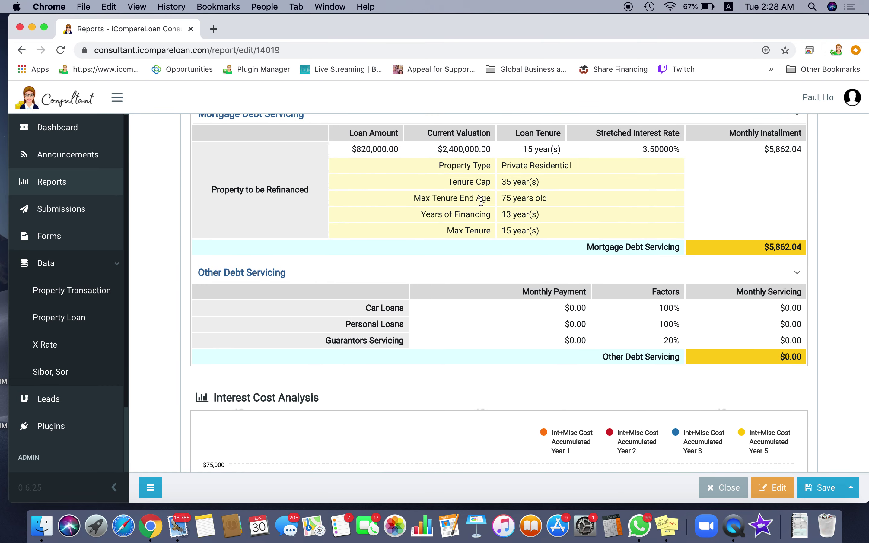
drag(500, 214, 548, 215)
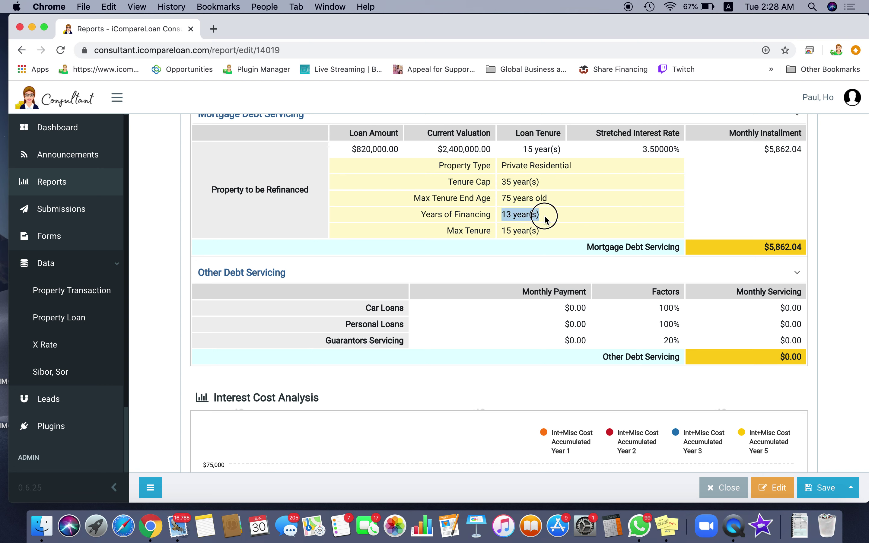
click(549, 214)
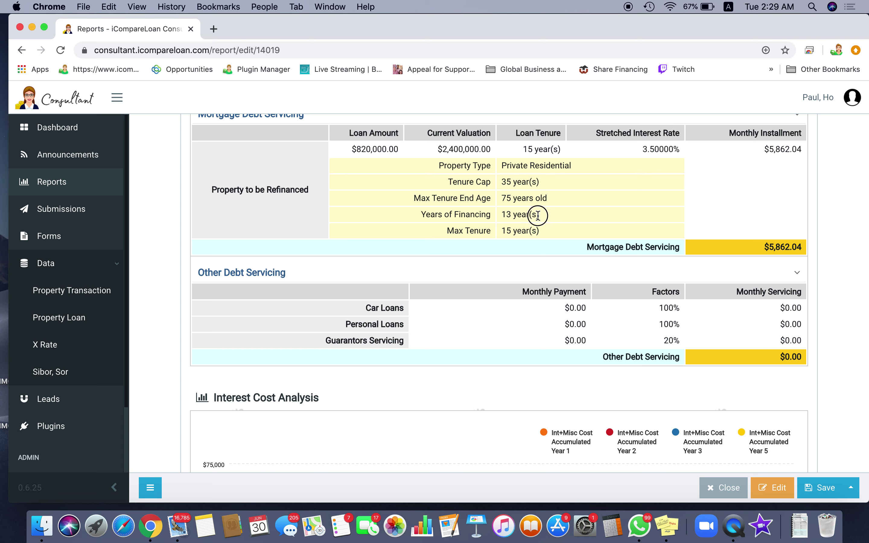
drag(537, 214, 503, 215)
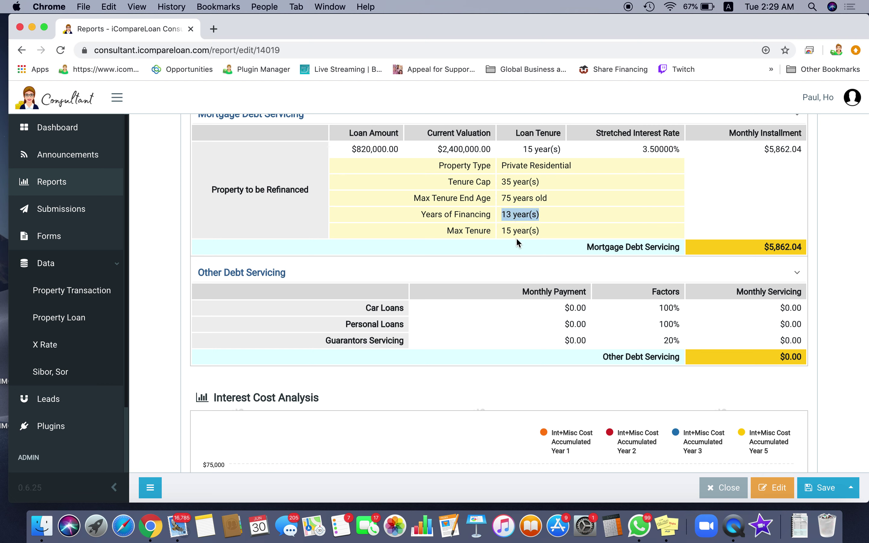
Start a sticky note listing the cap of 75 minus weighted income Avg Age = 46.
click(555, 214)
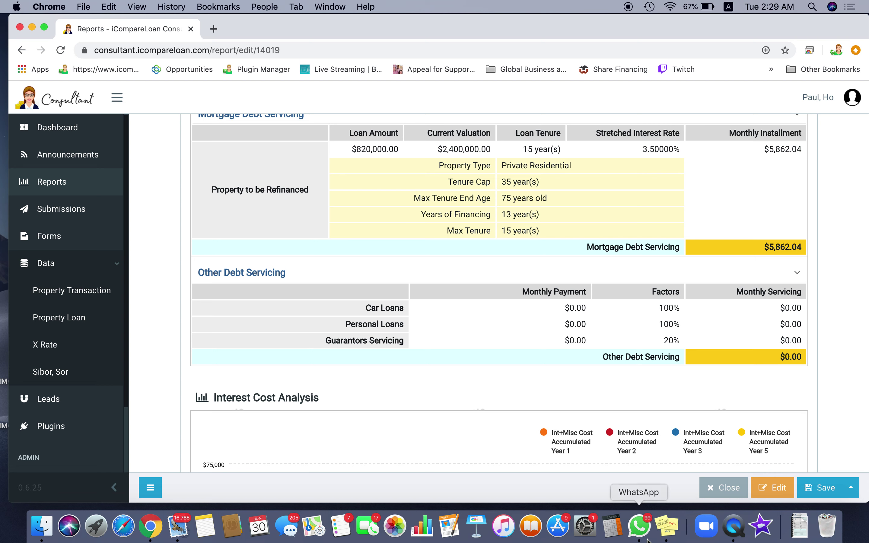
click(666, 526)
drag(180, 30, 517, 277)
text(Max Age)
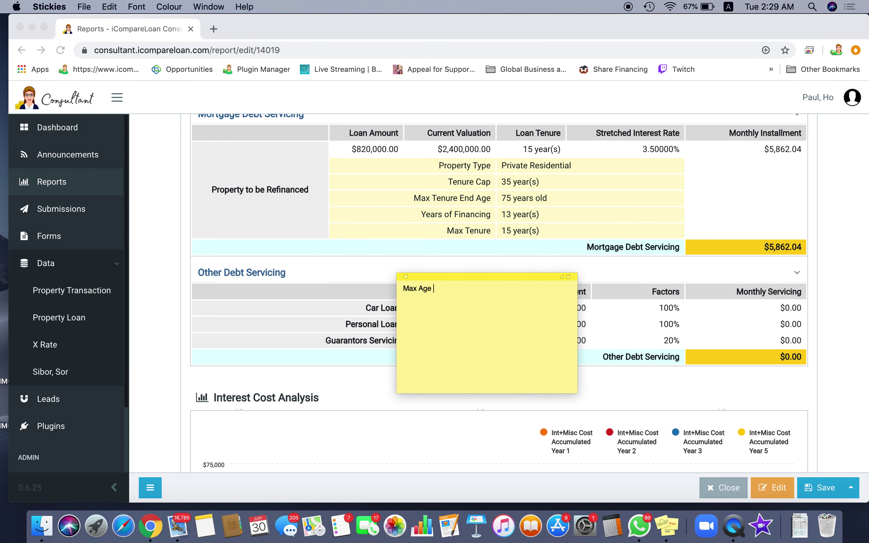
text(Cap of 75)
key(Return)
text(Minus)
text( current Afg)
key(BackSpace)
key(BackSpace)
key(BackSpace)
text(weight)
key(BackSpace)
text(e)
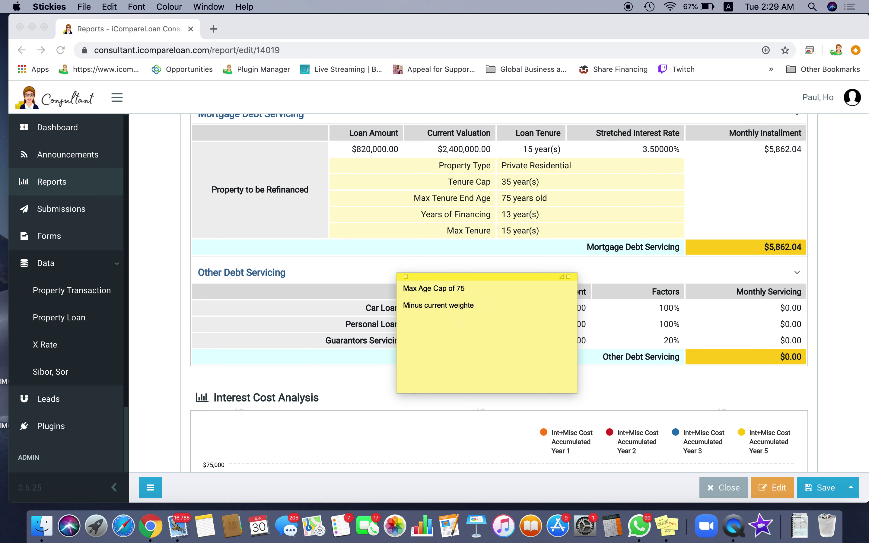
text(d income Avg Age = 46)
Add 'Minus years of Financing = 13' and a 1-year buffer line; highlight the 15-year Max Tenure.
key(Return)
key(Return)
text(Minus y)
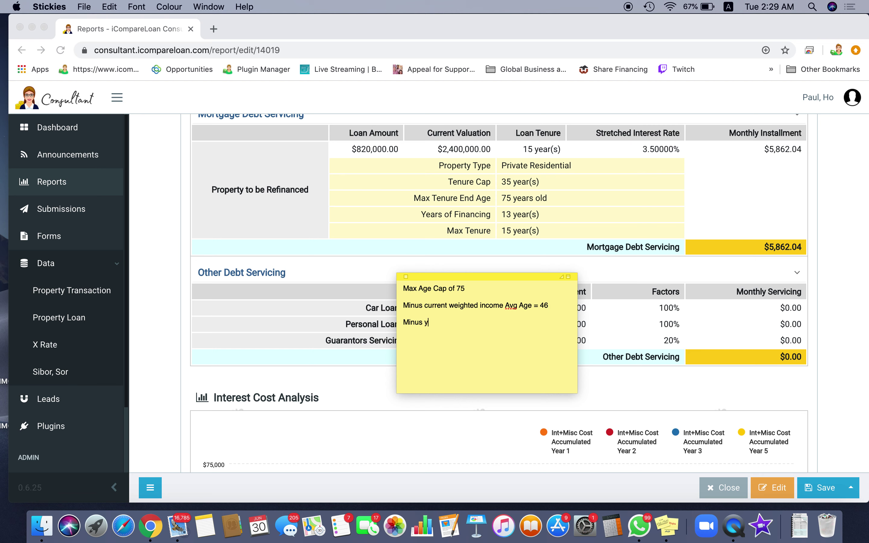
text(ear of)
key(BackSpace)
key(BackSpace)
text(s of Financing = 13)
key(Return)
text(Minus 1 (buffer)
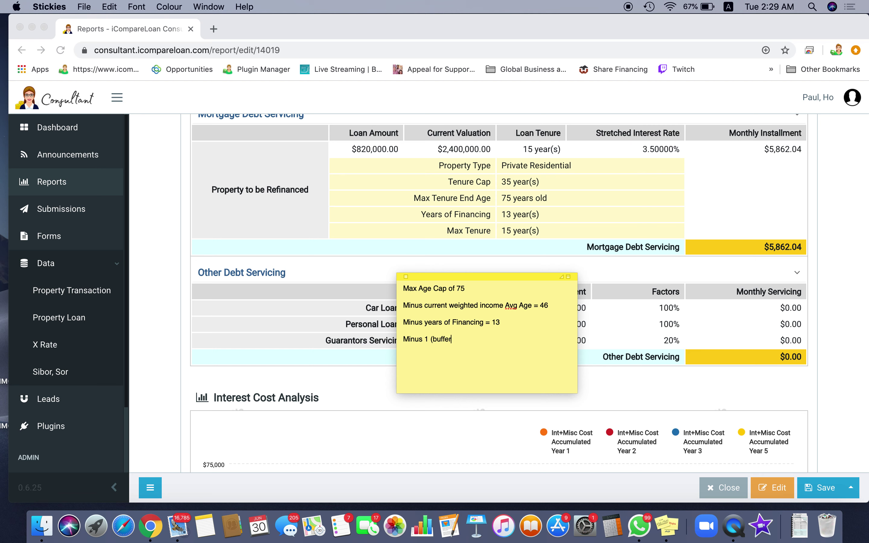
key(BackSpace)
key(BackSpace)
key(BackSpace)
key(BackSpace)
key(BackSpace)
key(BackSpace)
key(BackSpace)
key(BackSpace)
key(BackSpace)
text((buffer) = 1)
click(519, 231)
drag(501, 231, 552, 236)
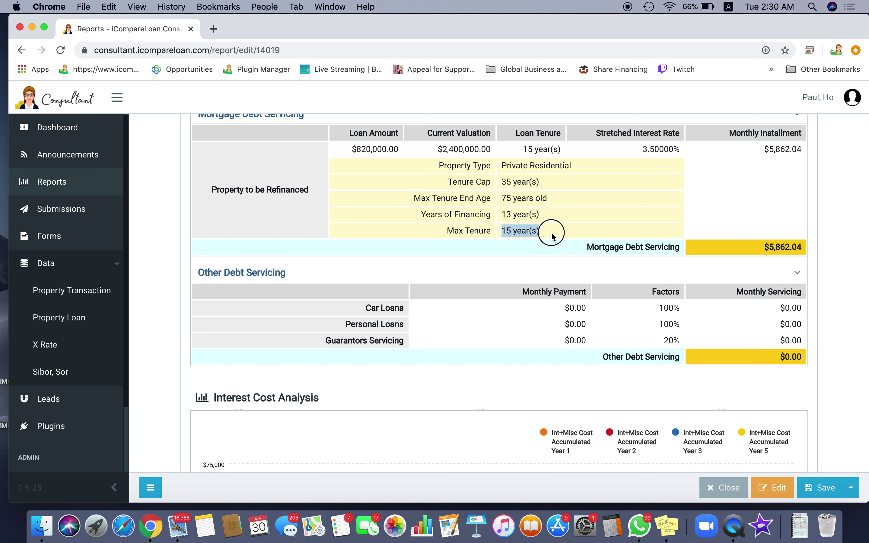
Clear the note and write 'If the TENURE shortens too much...'.
click(675, 530)
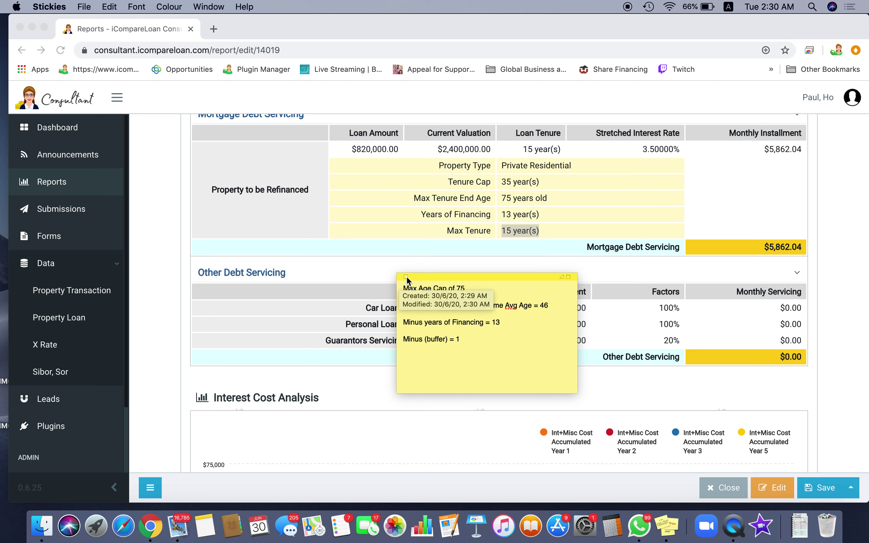
drag(473, 339, 387, 288)
key(BackSpace)
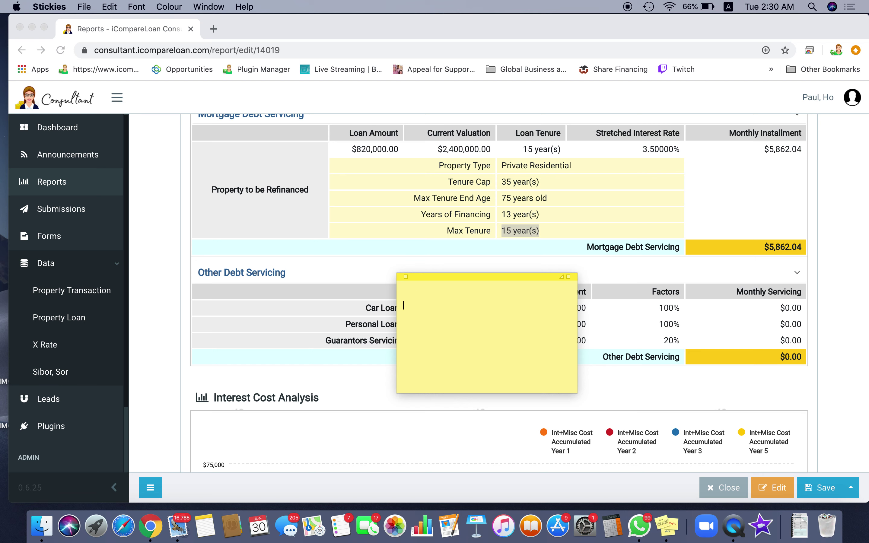
text(If the HE)
key(BackSpace)
key(BackSpace)
text(TENURE shortens too)
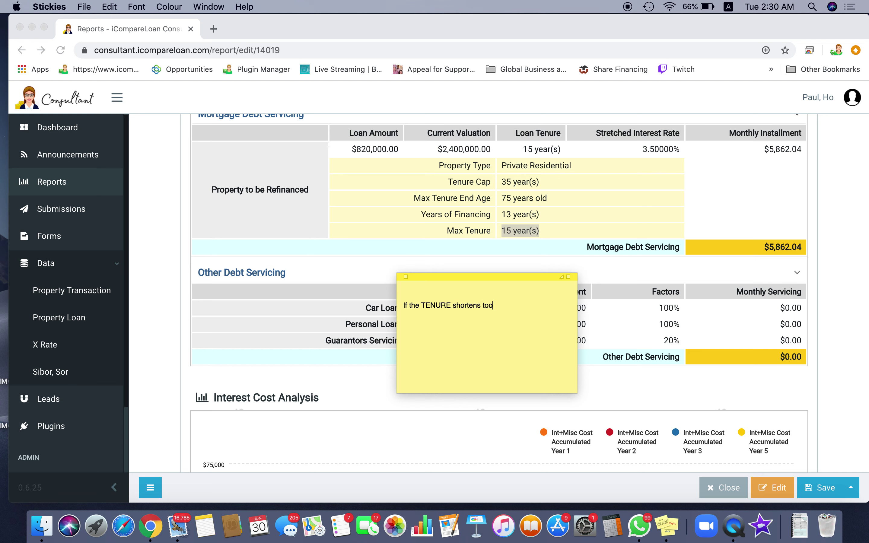
text( much...)
Add the HIGH monthly Repayment and failing TDSR warnings, then delete the note.
key(Return)
key(Return)
text(You will be FACED wi)
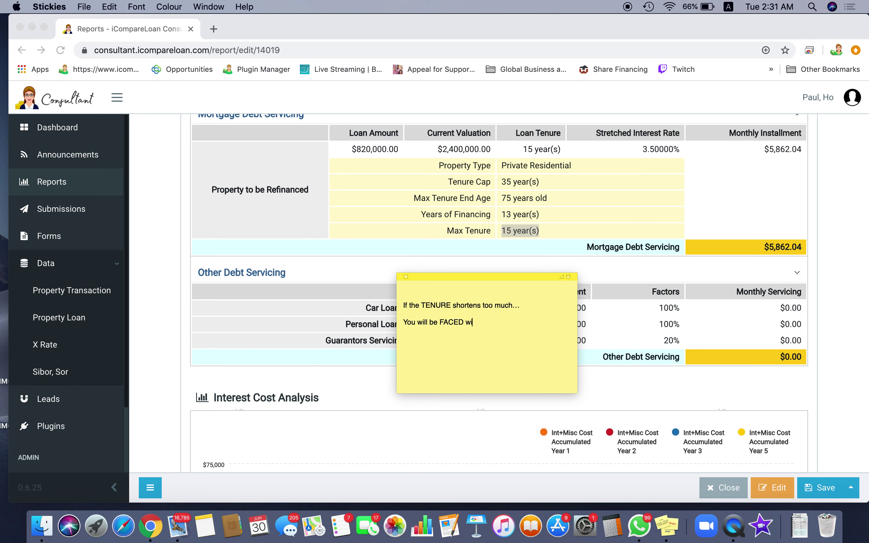
text(th a HIGH monthly Repayment)
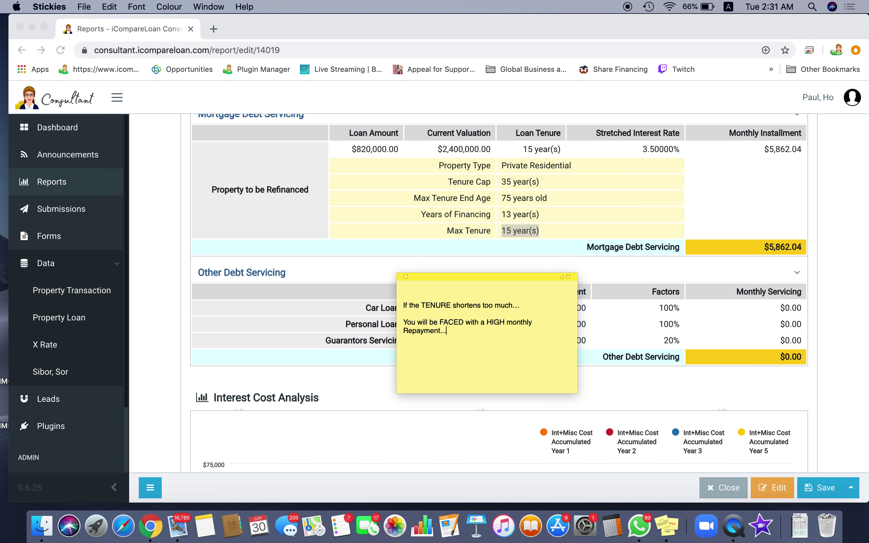
text(...)
key(Return)
key(Return)
key(Return)
text(AND YOU MAY PAIL TDSR)
click(406, 277)
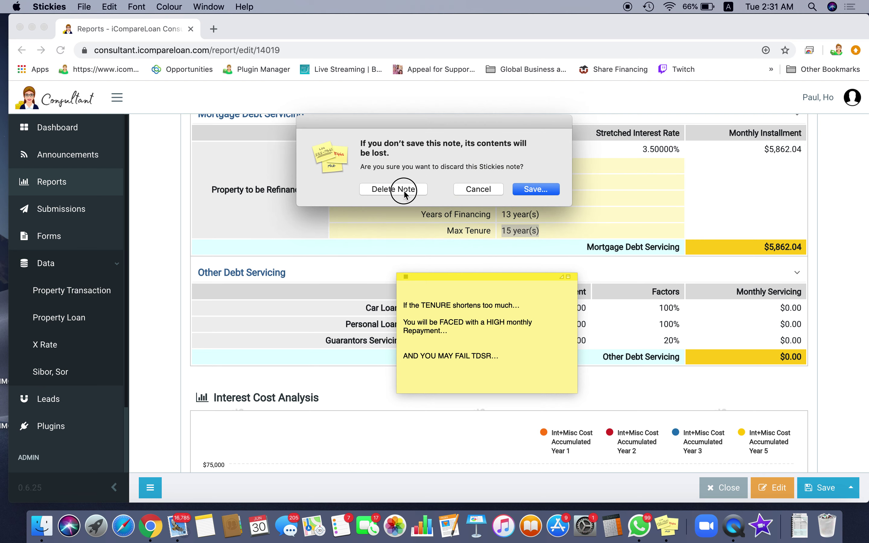
click(394, 189)
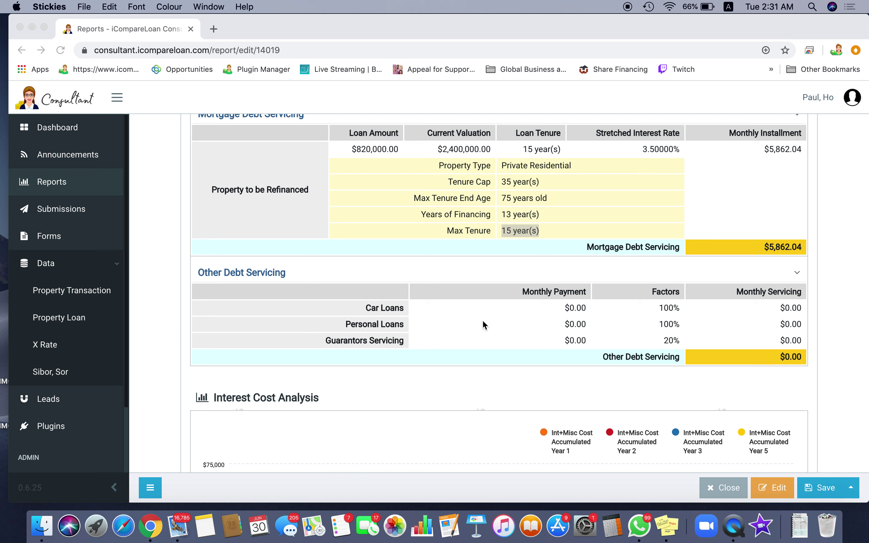
Scroll through the Refinance Savings Analysis preview's savings comparison.
scroll(483, 324, down, 1)
click(620, 324)
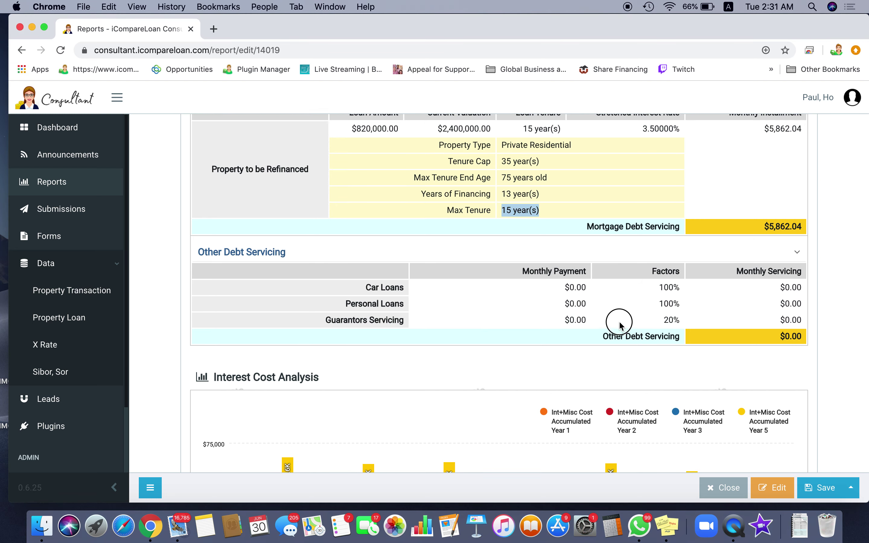
scroll(517, 346, down, 6)
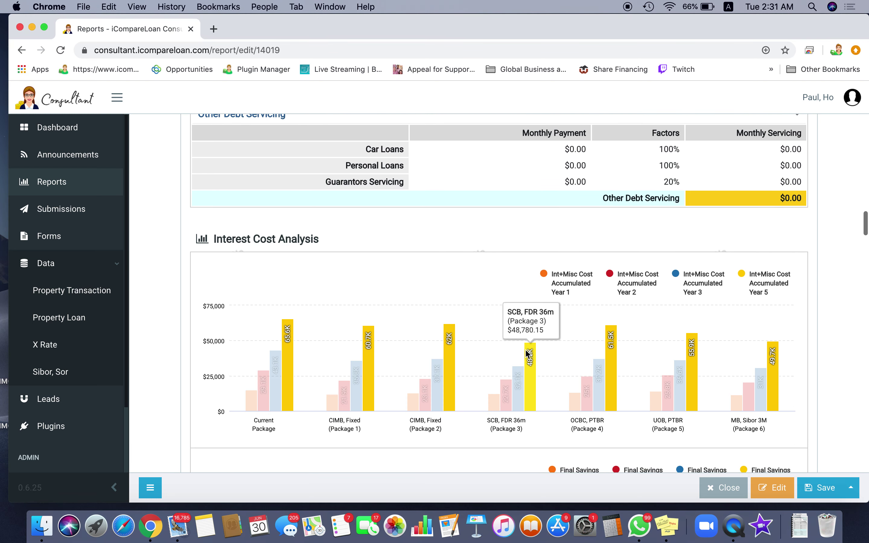
scroll(777, 407, down, 12)
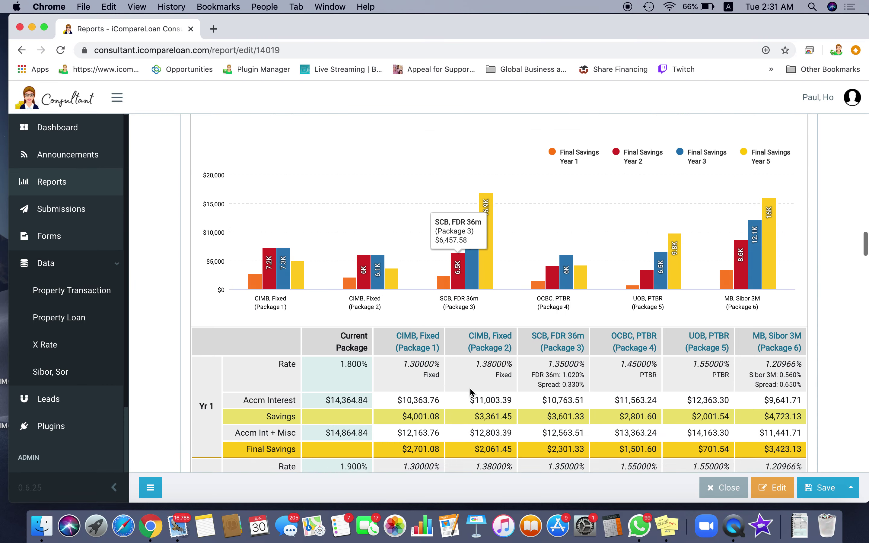
scroll(471, 391, down, 2)
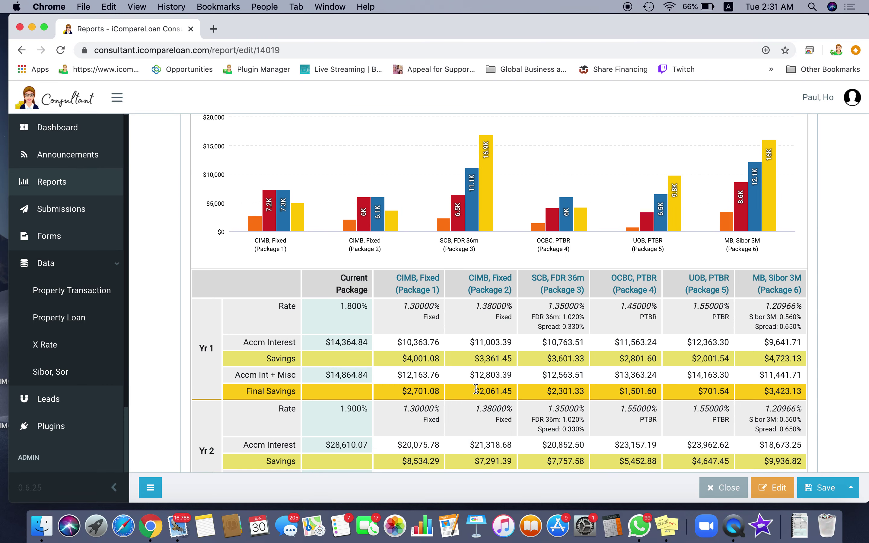
scroll(476, 390, down, 11)
scroll(478, 389, up, 5)
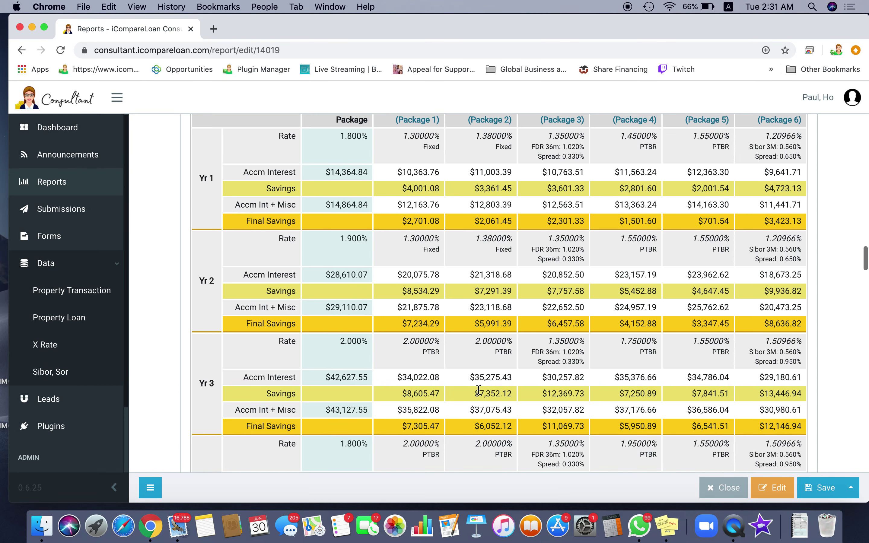
scroll(479, 390, up, 1)
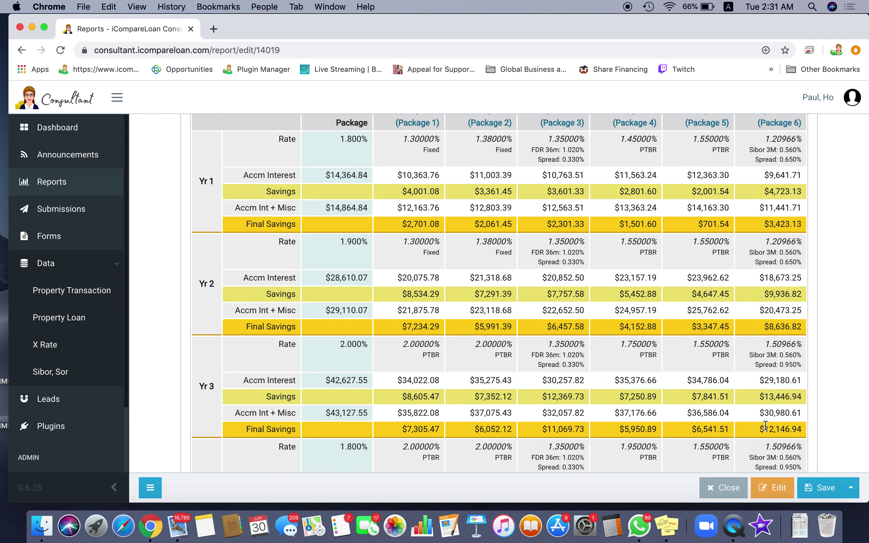
Highlight Package 1's year-1 monthly installment figures in the Amortization Tables.
scroll(515, 416, down, 10)
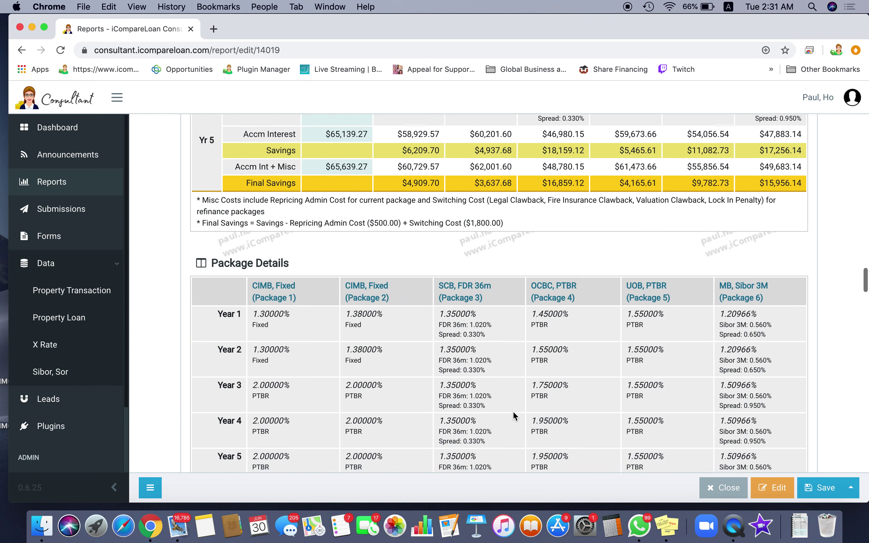
scroll(516, 417, down, 15)
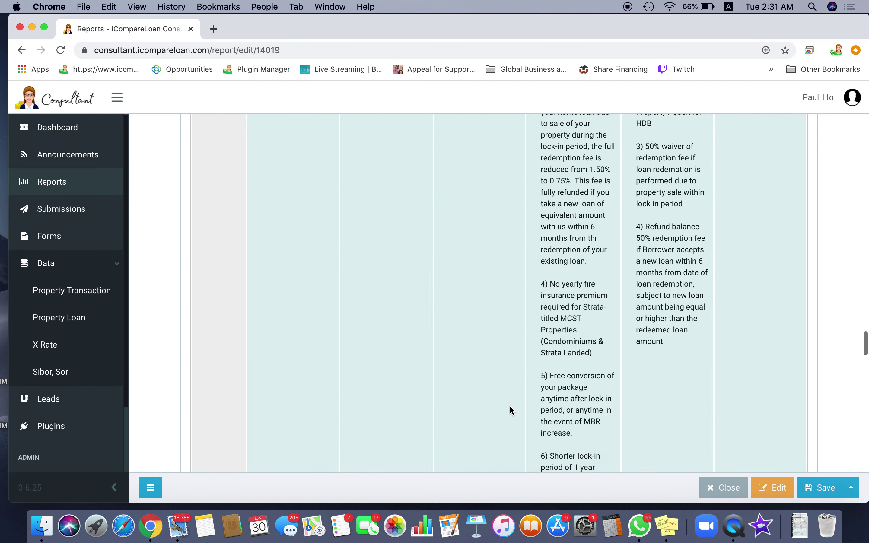
scroll(511, 410, down, 15)
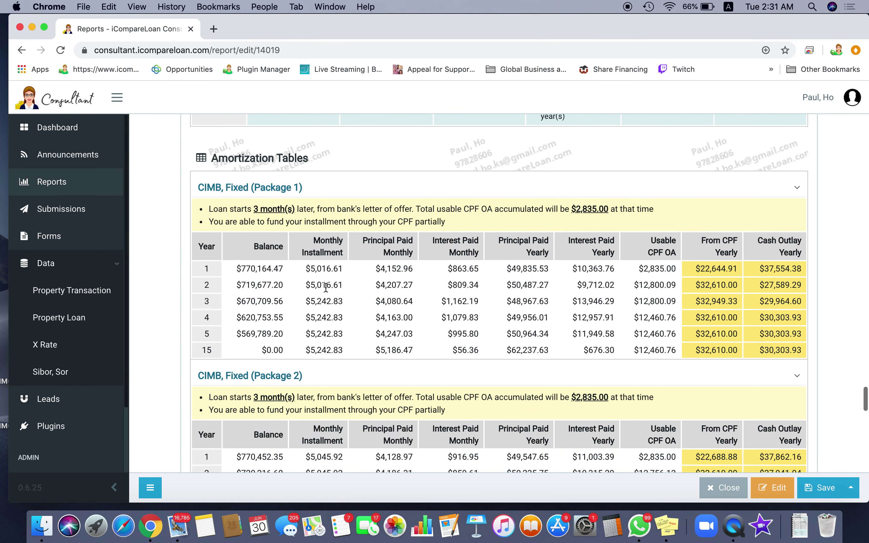
drag(306, 269, 480, 270)
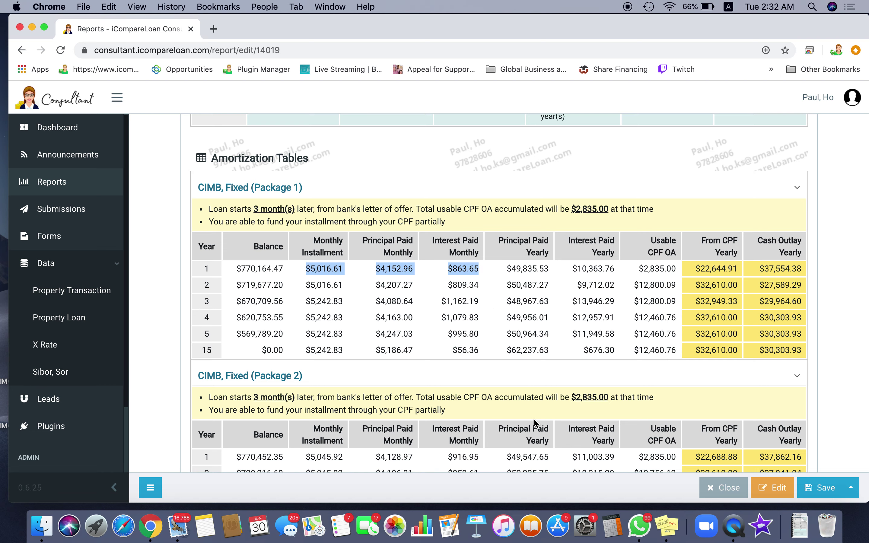
scroll(699, 391, down, 1)
scroll(700, 395, down, 7)
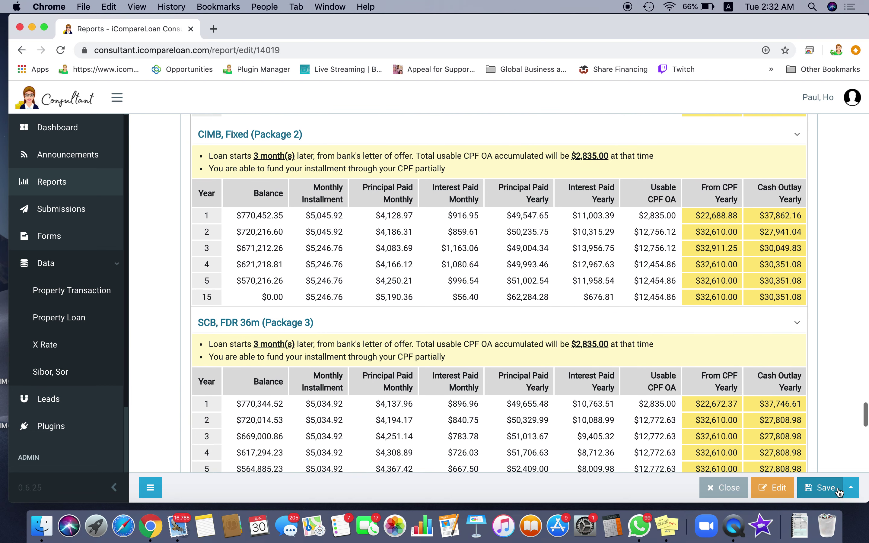
Save the report, then open and dismiss the additional save options list.
click(822, 488)
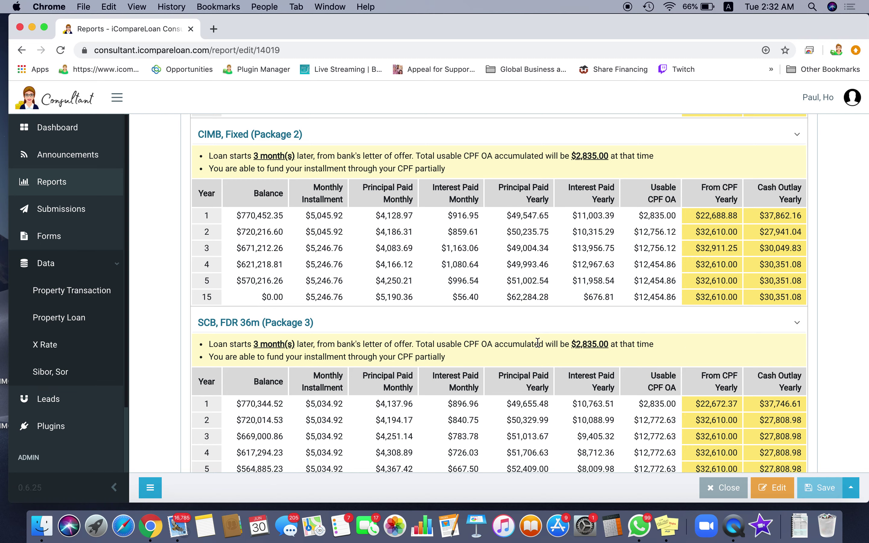
scroll(509, 340, down, 8)
scroll(475, 339, down, 20)
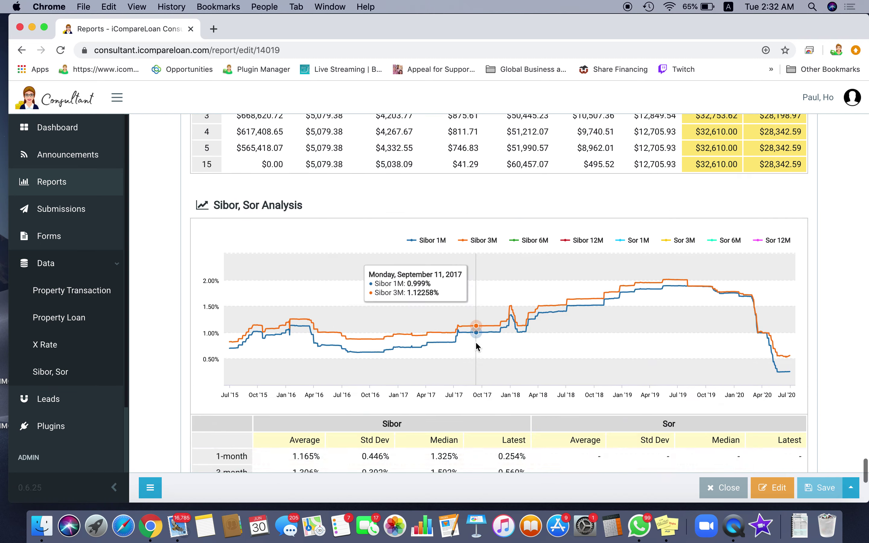
scroll(583, 350, down, 2)
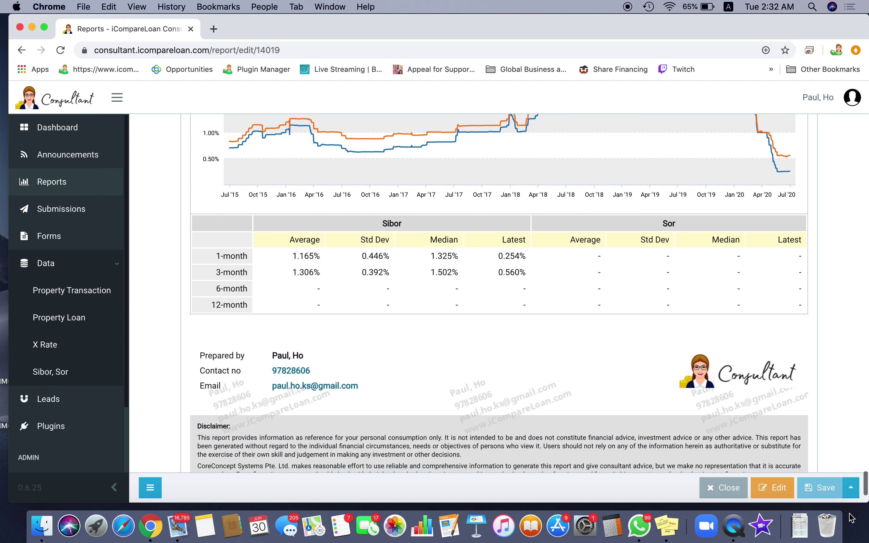
click(849, 486)
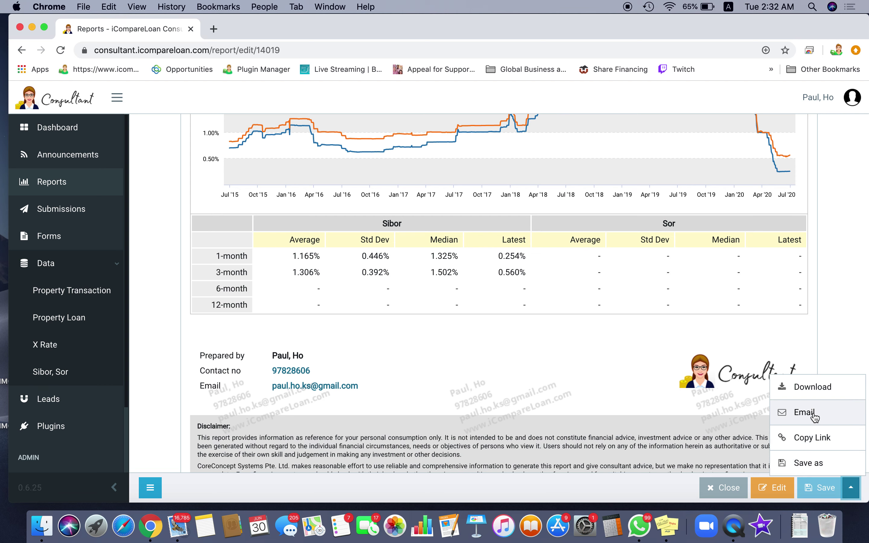
click(836, 351)
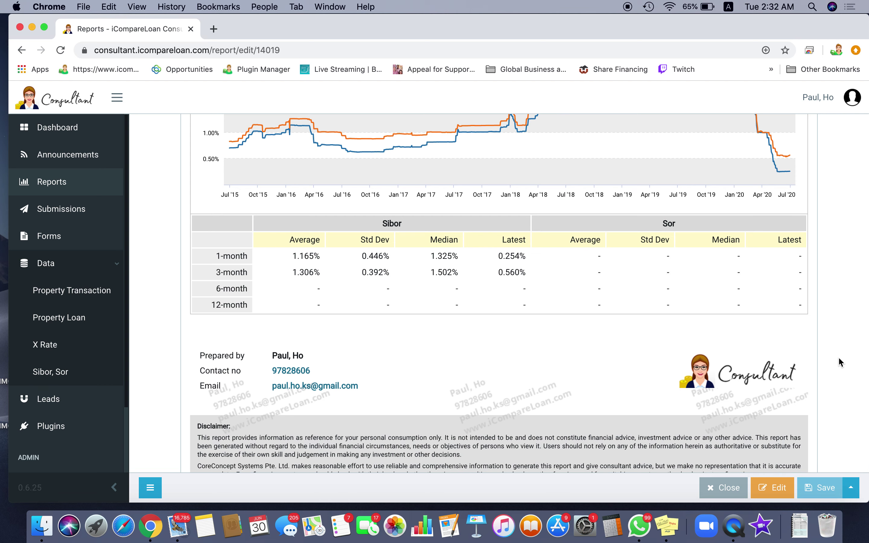
Highlight Package 6's $4,983.64 first-year installment and its Yr 3 and Yr 5 final savings.
scroll(838, 356, up, 10)
scroll(838, 356, up, 2)
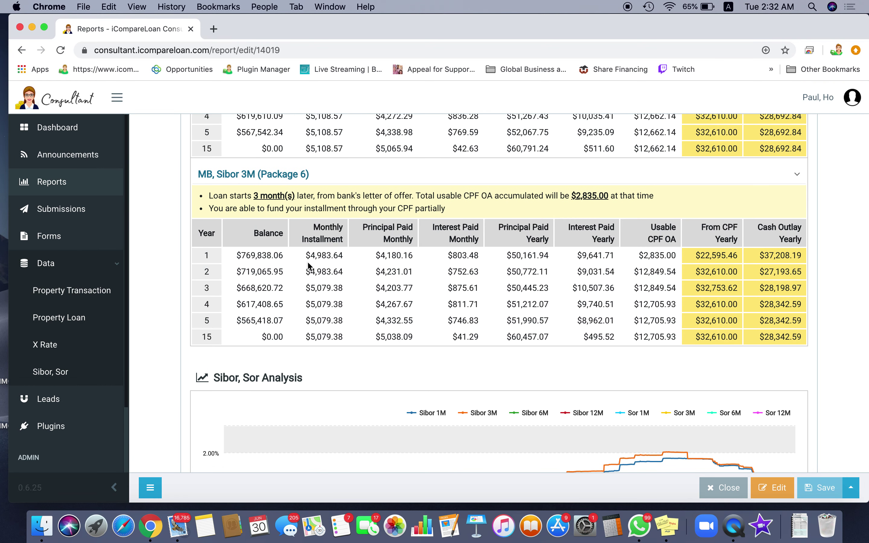
drag(306, 255, 354, 260)
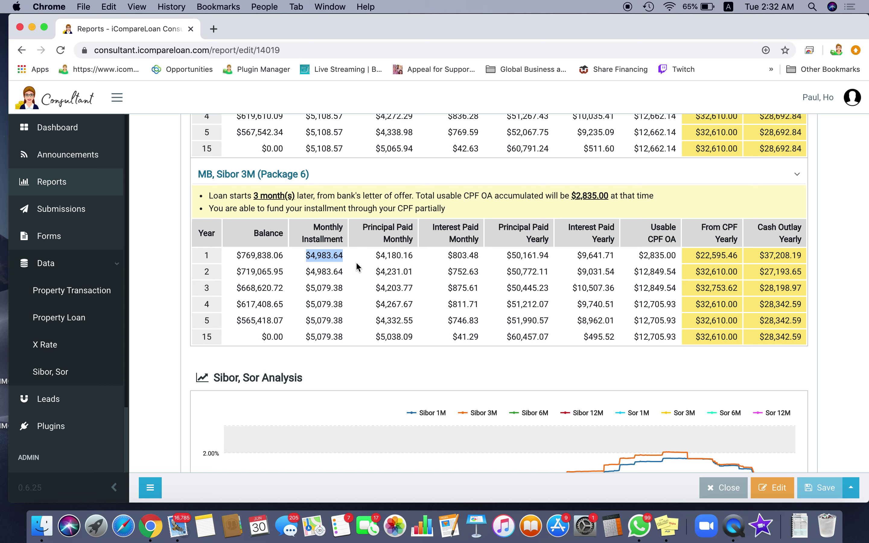
scroll(372, 264, up, 3)
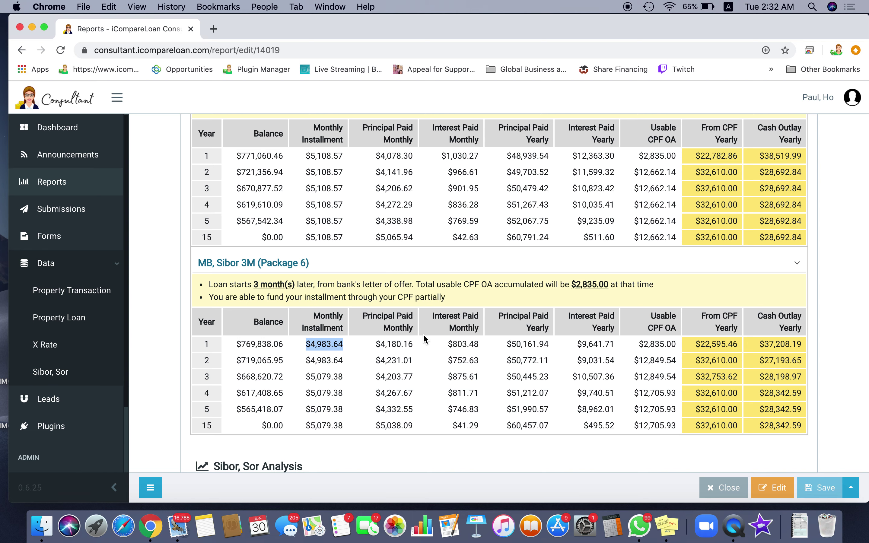
scroll(516, 394, up, 15)
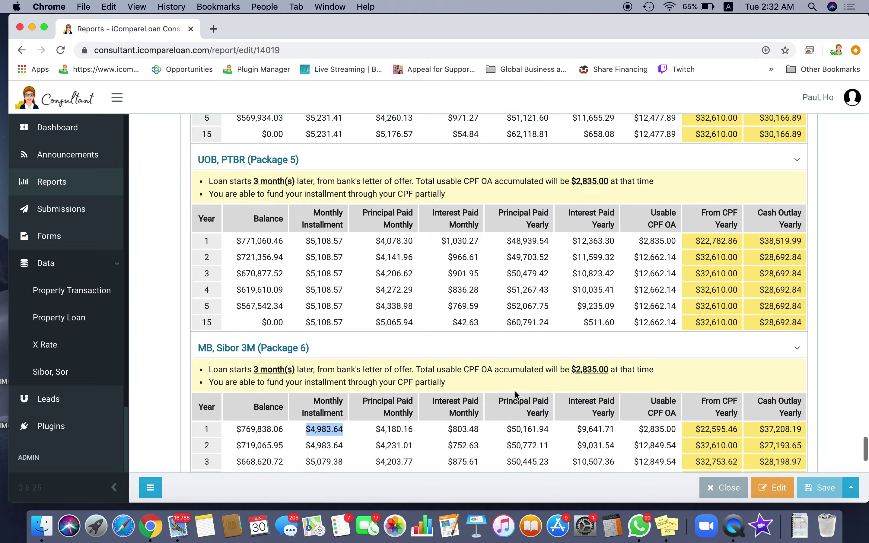
scroll(515, 391, up, 15)
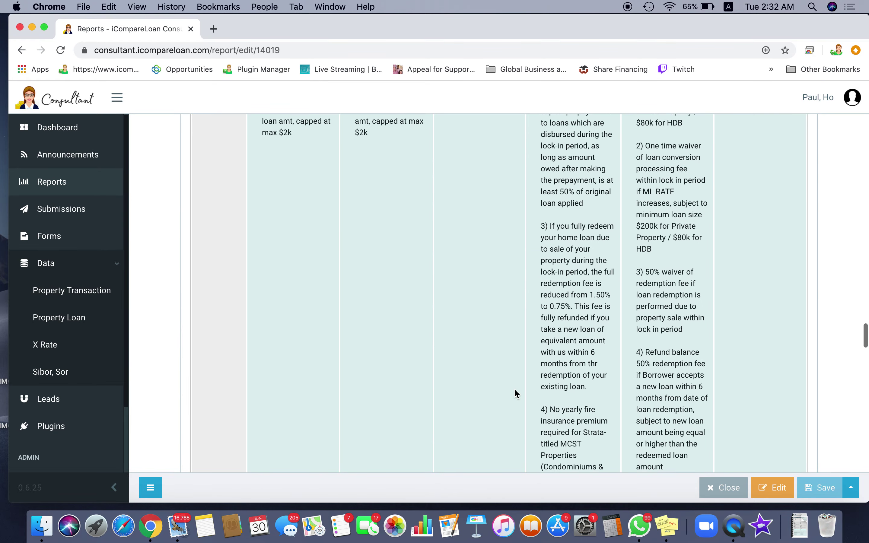
scroll(515, 389, up, 15)
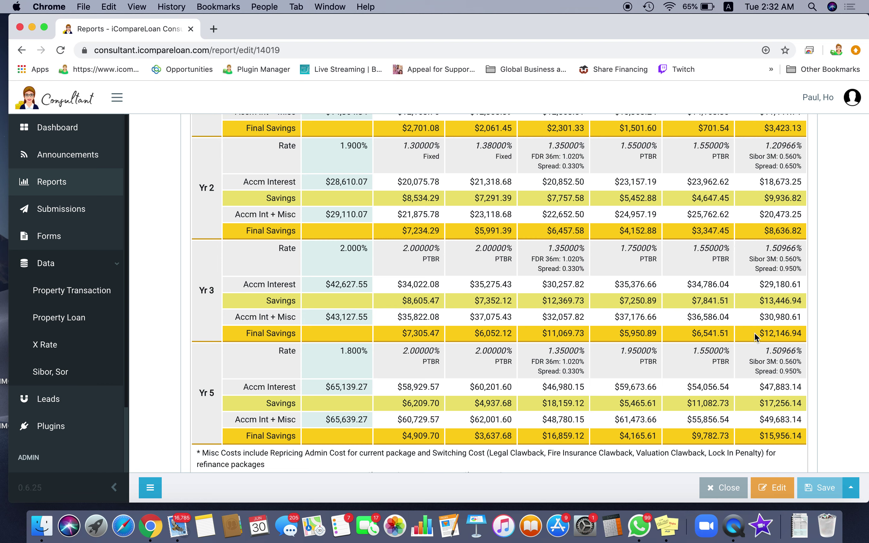
drag(757, 335, 801, 331)
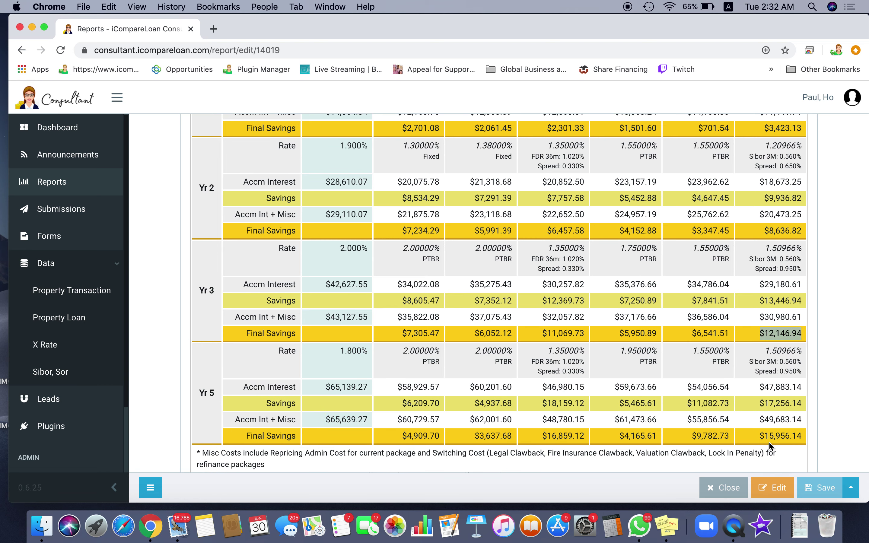
drag(760, 437, 822, 435)
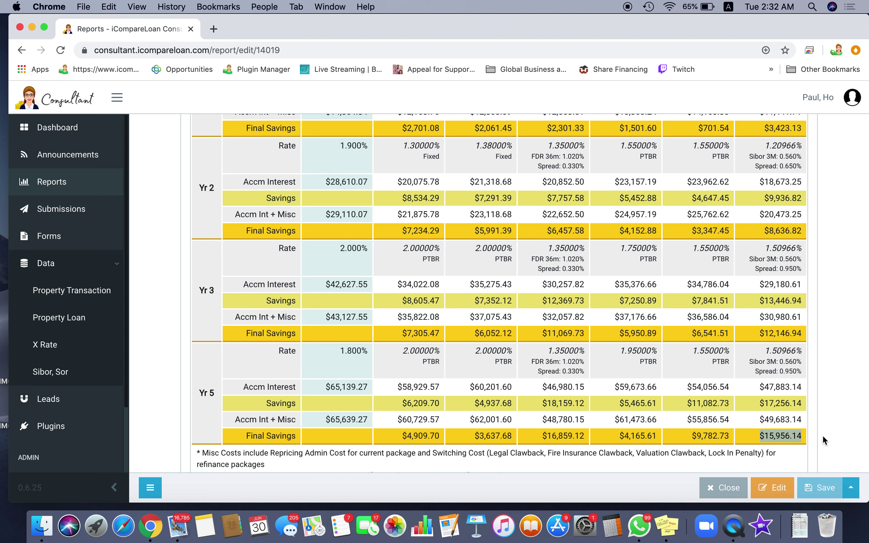
Show the Save dropdown's Download, Email, Copy Link and Save as options.
click(855, 493)
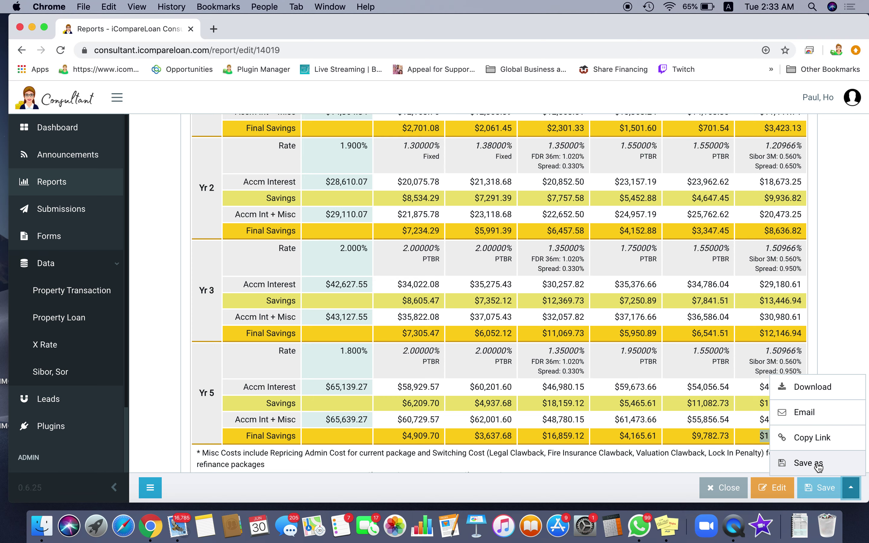
Try saving a copy as 'Refinance Sample Step 3', cancel after the duplicate-name warning, then switch to QuickTime Player.
click(818, 467)
click(460, 328)
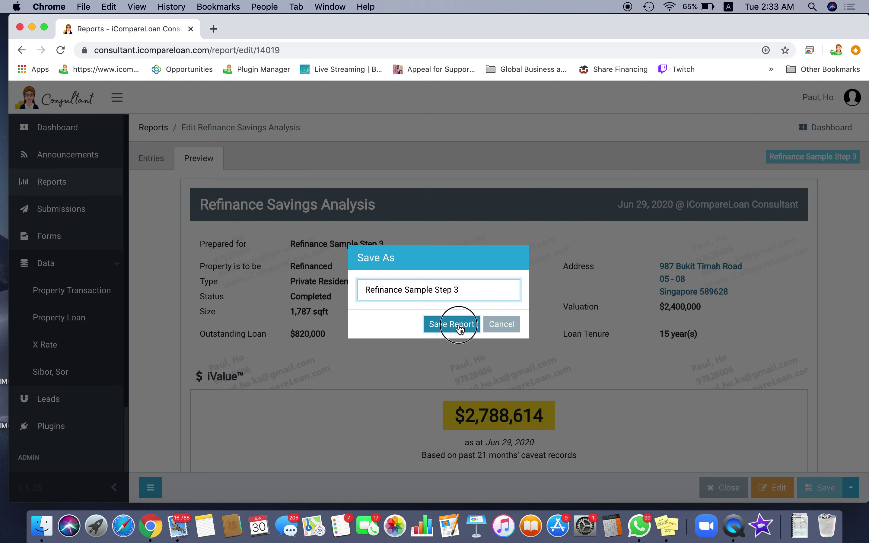
click(549, 136)
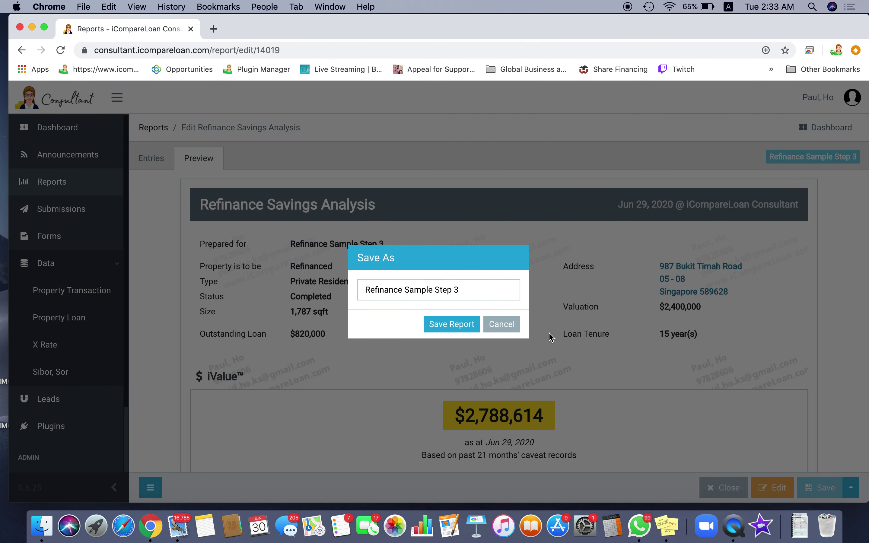
click(502, 324)
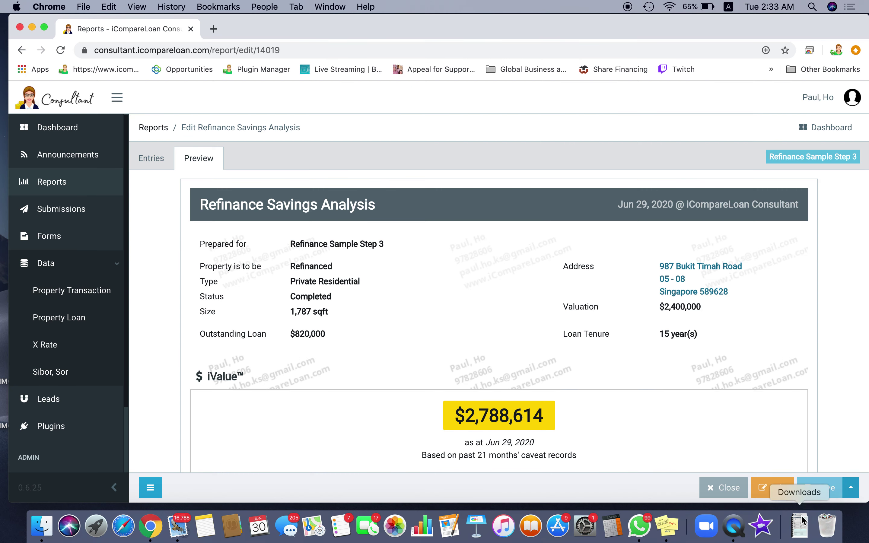
click(733, 526)
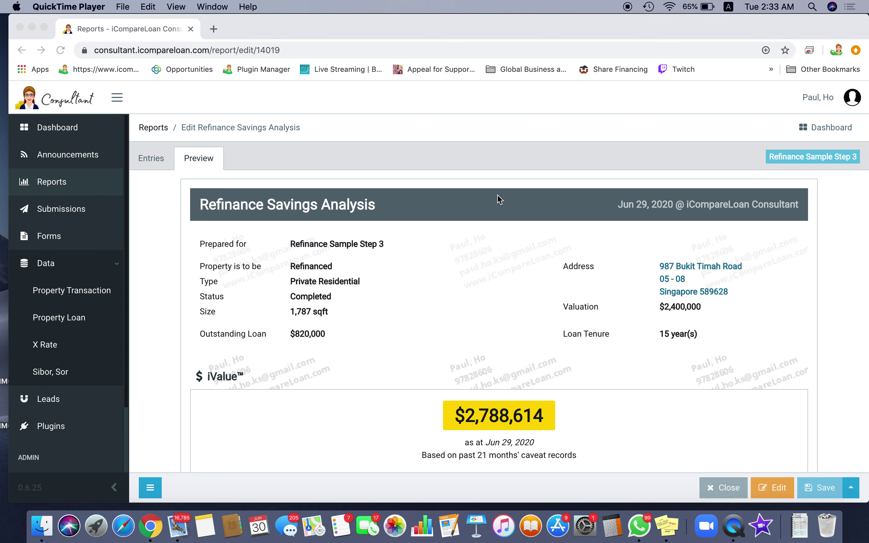